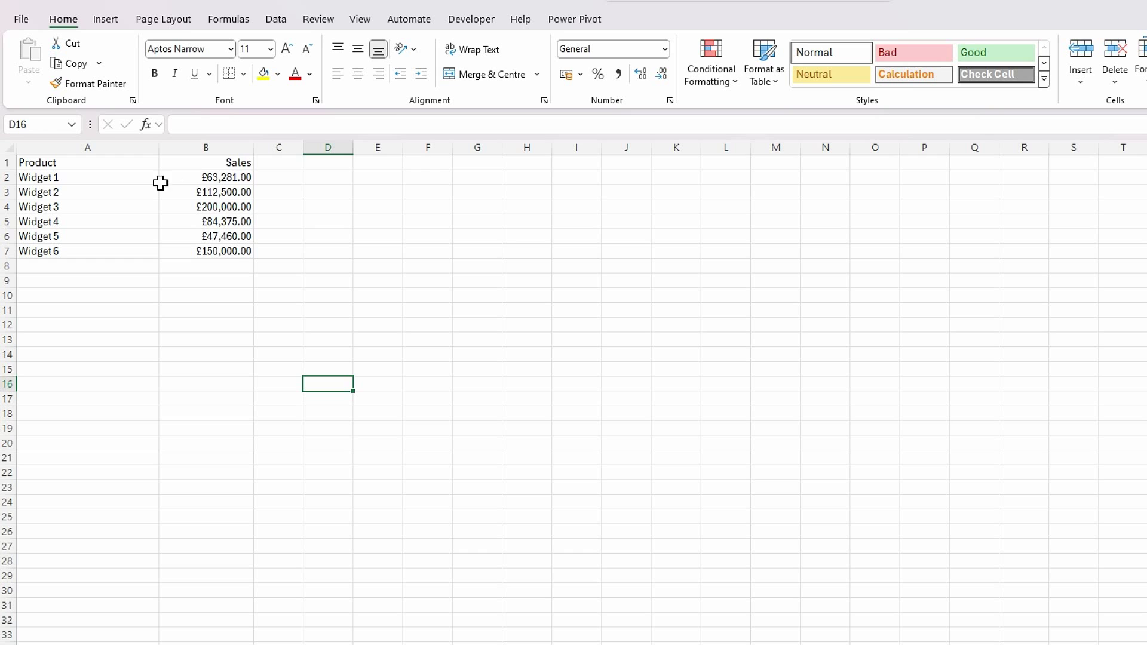
Select cells A1:B7 holding the Product and Sales data for Widgets 1–6
{"action": "left_click_drag", "start_coordinate": [81, 162], "coordinate": [239, 251]}
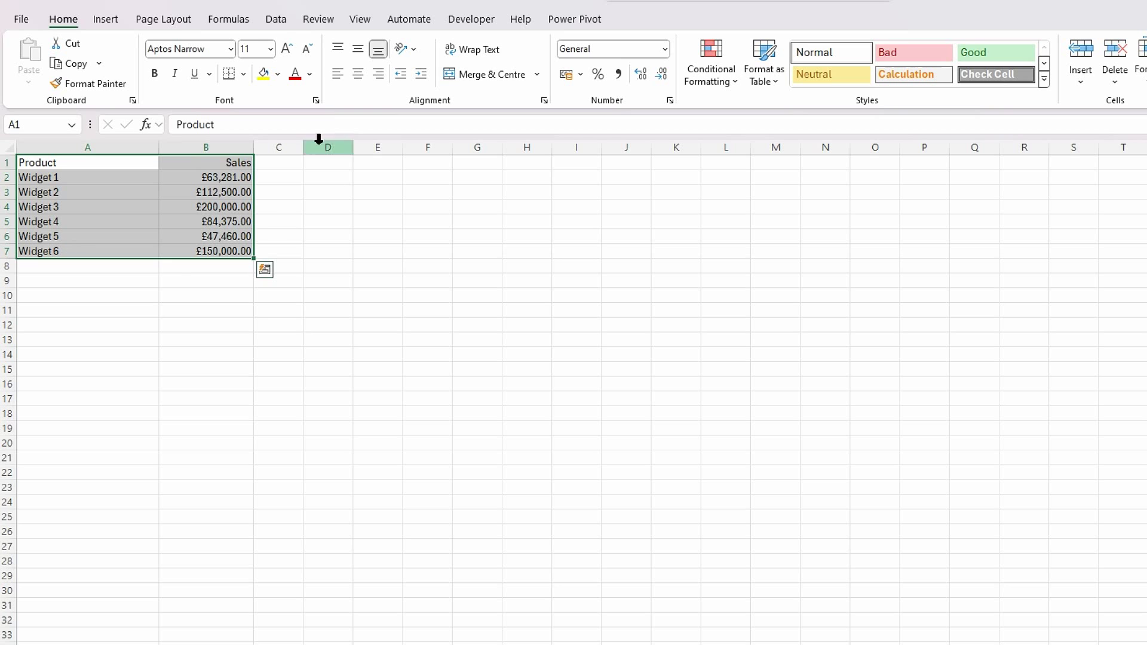
Sort the table by Sales, largest to smallest, putting Widget 3 (£200,000.00) on top
{"action": "left_click", "coordinate": [276, 19]}
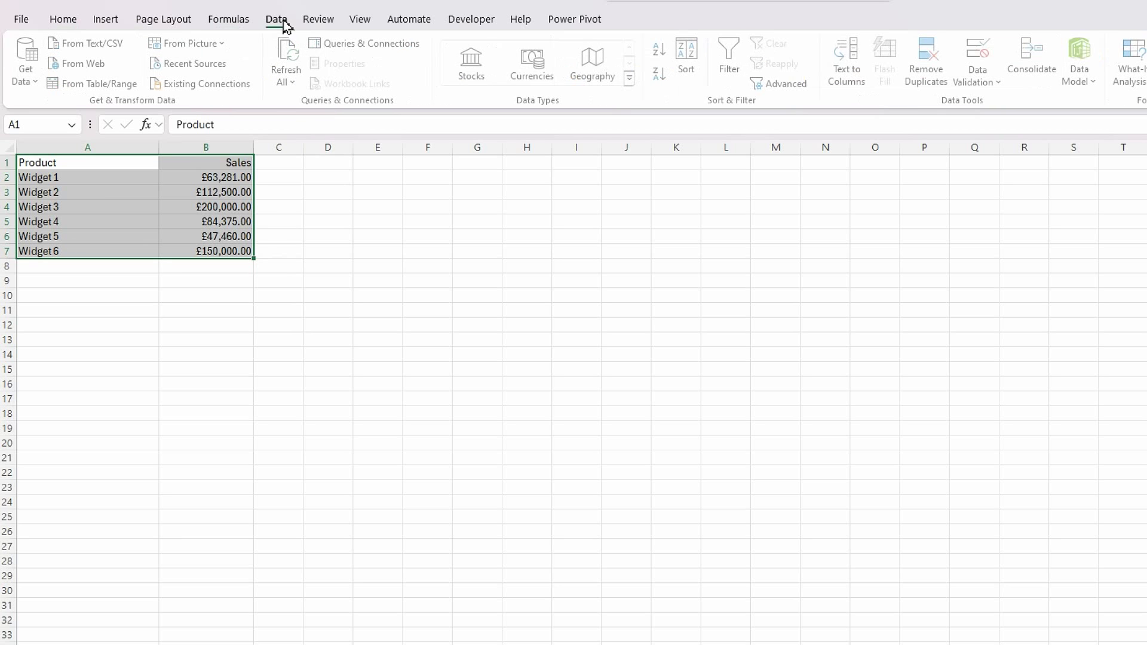
{"action": "left_click", "coordinate": [693, 70]}
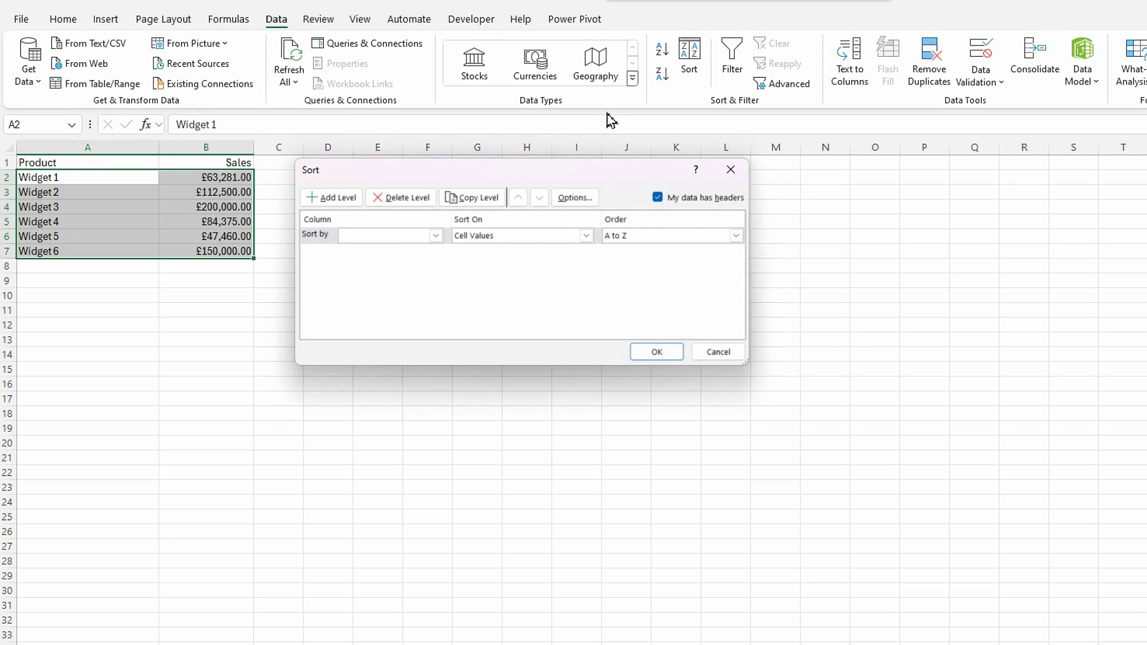
{"action": "left_click", "coordinate": [435, 236]}
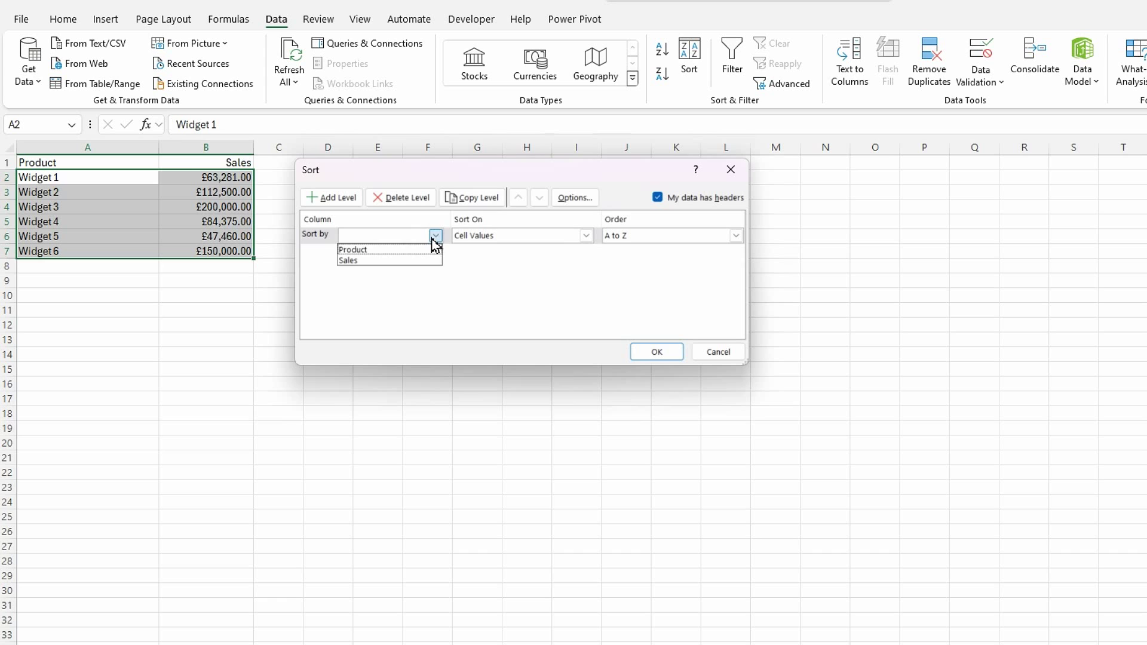
{"action": "left_click", "coordinate": [371, 261]}
{"action": "left_click", "coordinate": [736, 236]}
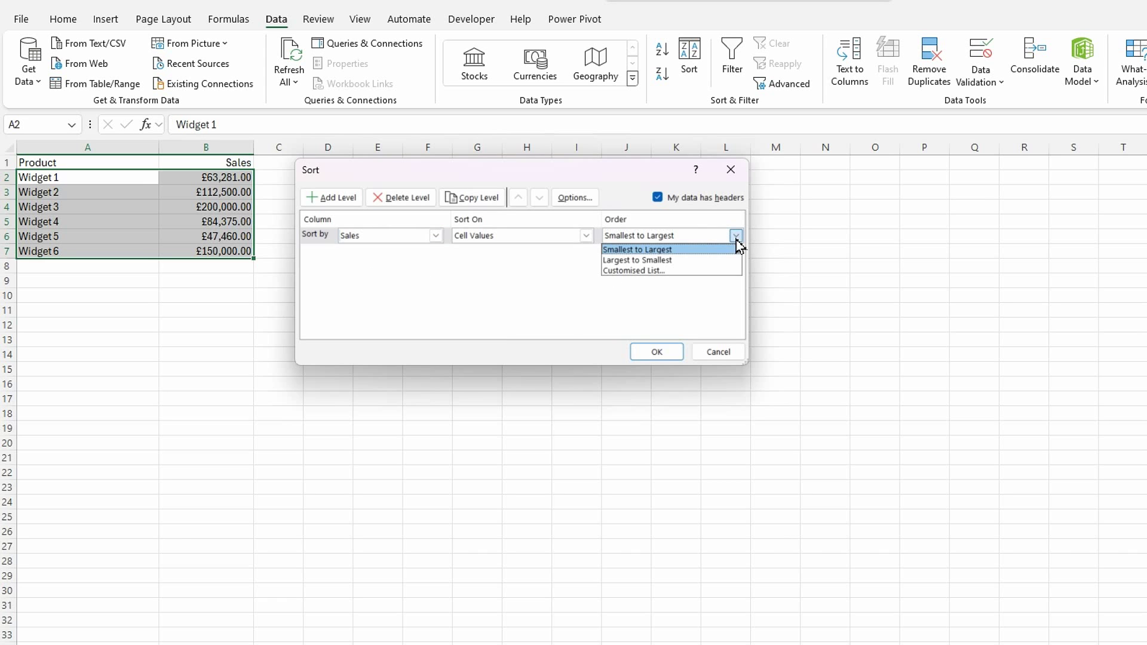
{"action": "left_click", "coordinate": [635, 261]}
{"action": "left_click", "coordinate": [670, 356]}
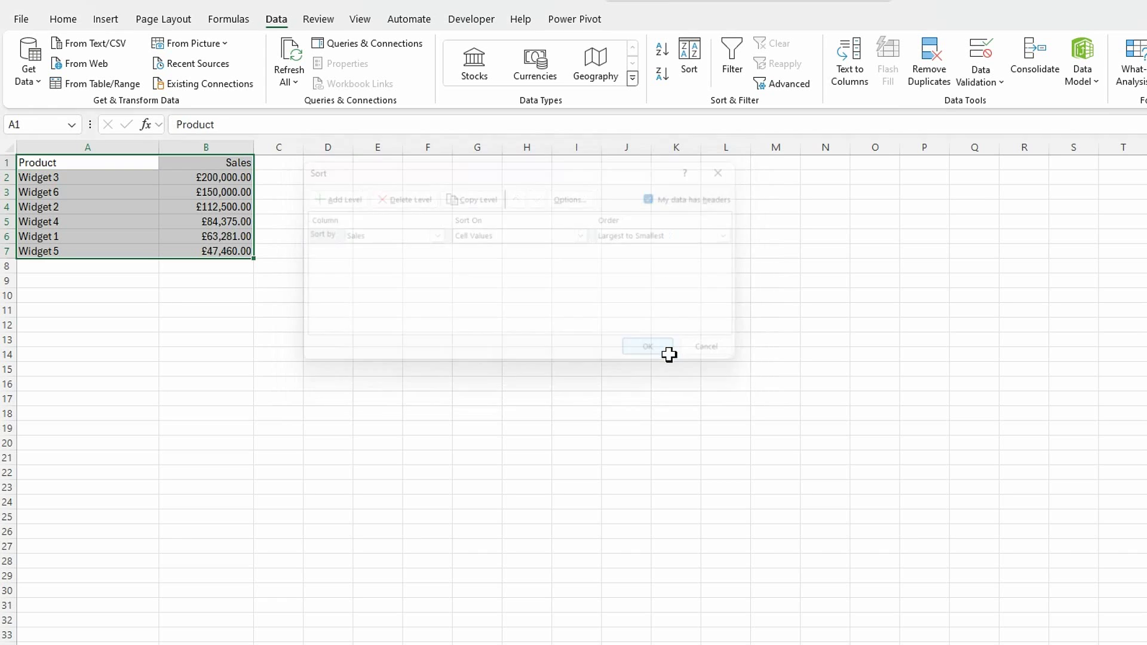
{"action": "left_click", "coordinate": [296, 329]}
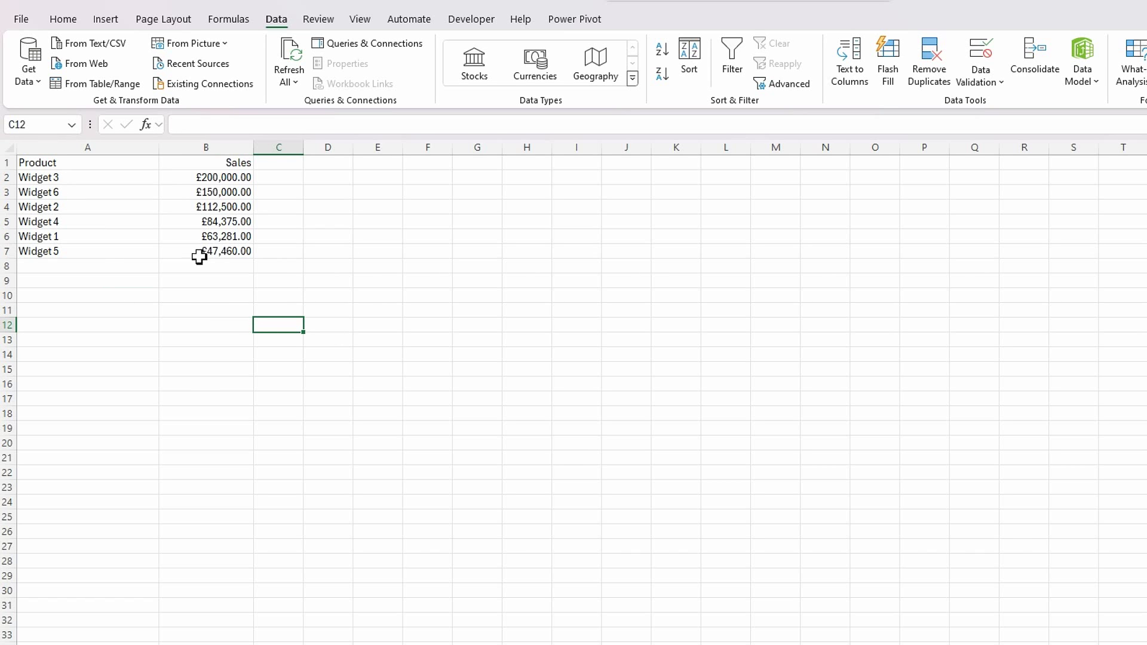
Insert a 3-D Stacked Column chart from the sorted A1:B7 data
{"action": "left_click_drag", "start_coordinate": [73, 163], "coordinate": [212, 251]}
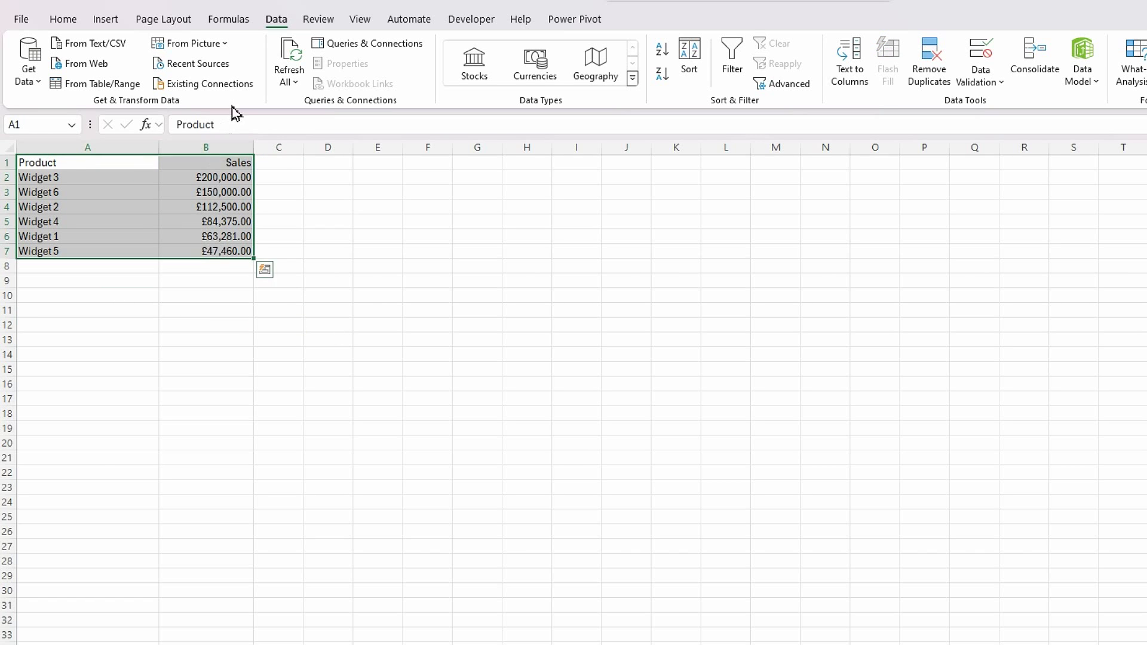
{"action": "left_click", "coordinate": [104, 20]}
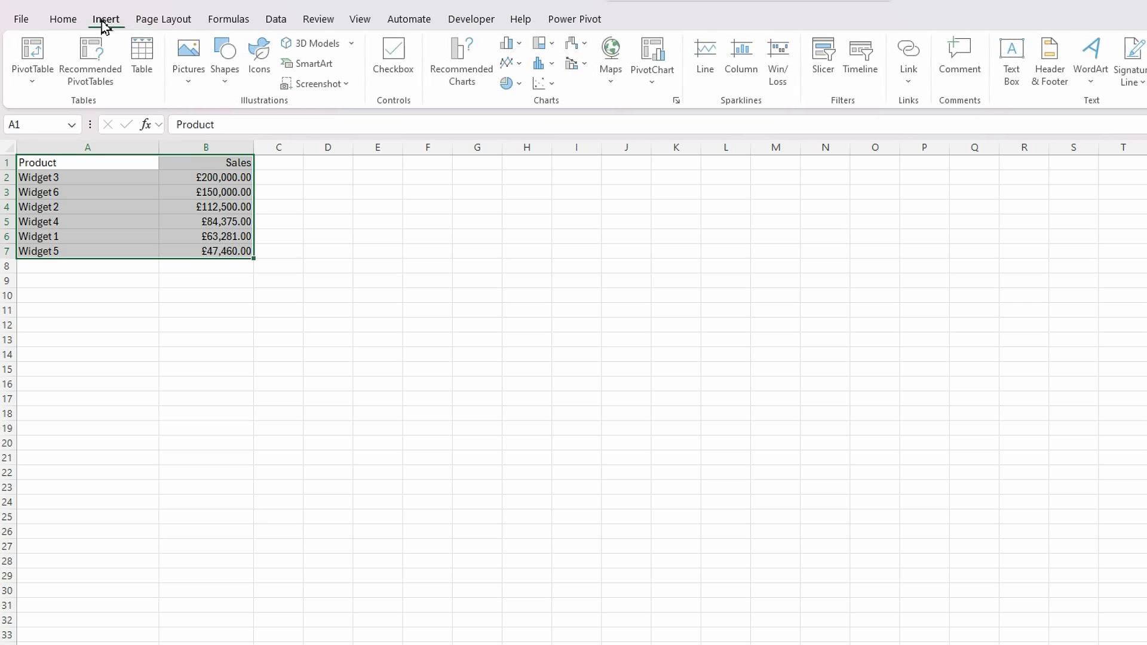
{"action": "left_click", "coordinate": [522, 46]}
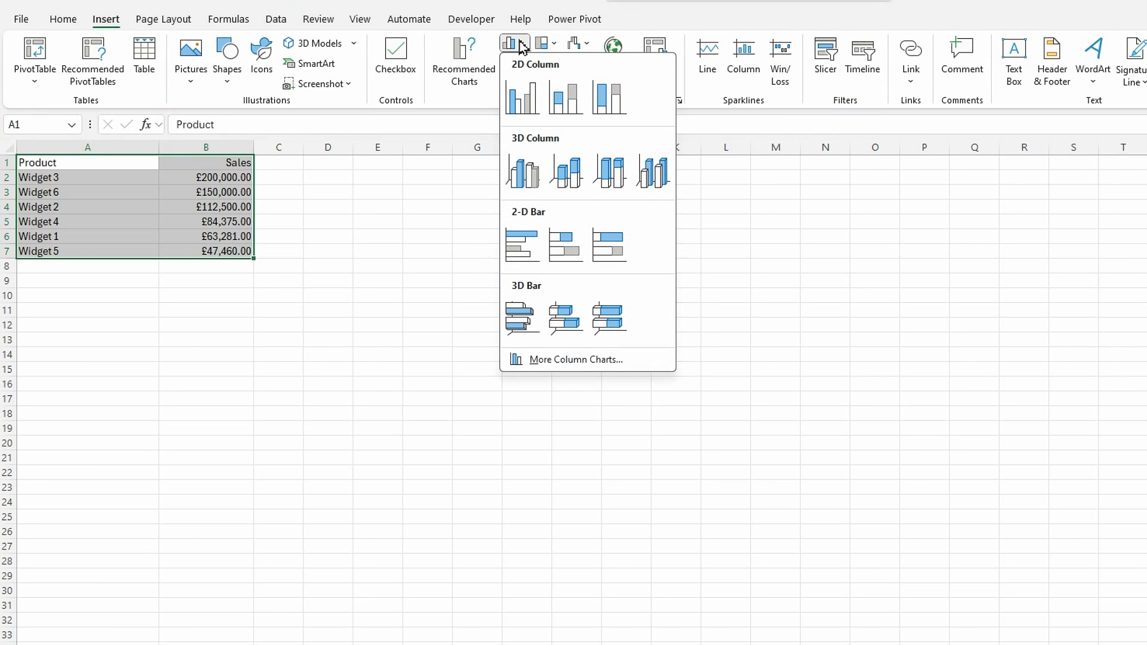
{"action": "left_click", "coordinate": [574, 175]}
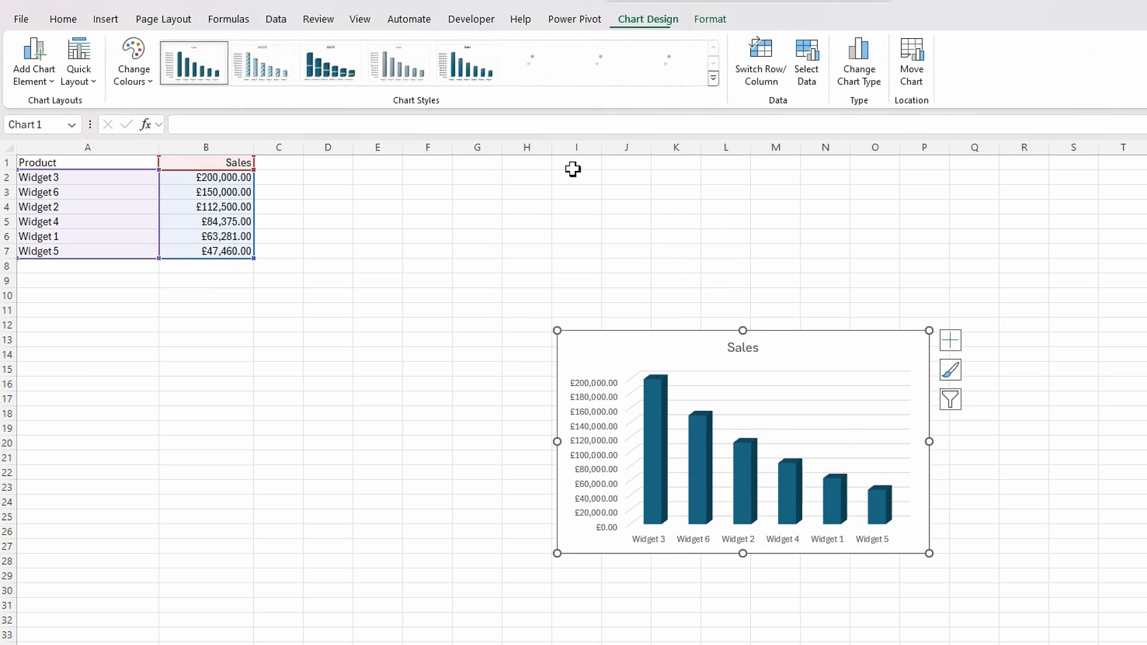
Move the chart beside the data, remove its axes, title and gridlines, and enlarge it
{"action": "left_click_drag", "start_coordinate": [796, 553], "coordinate": [569, 405]}
{"action": "left_click", "coordinate": [679, 190]}
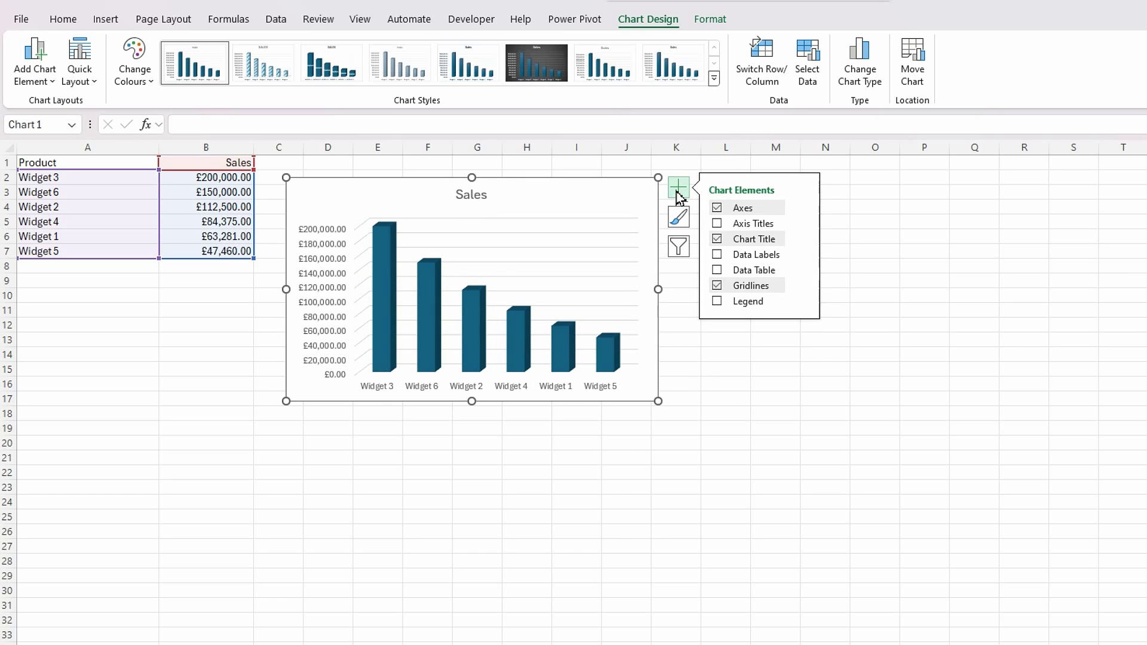
{"action": "left_click", "coordinate": [717, 208]}
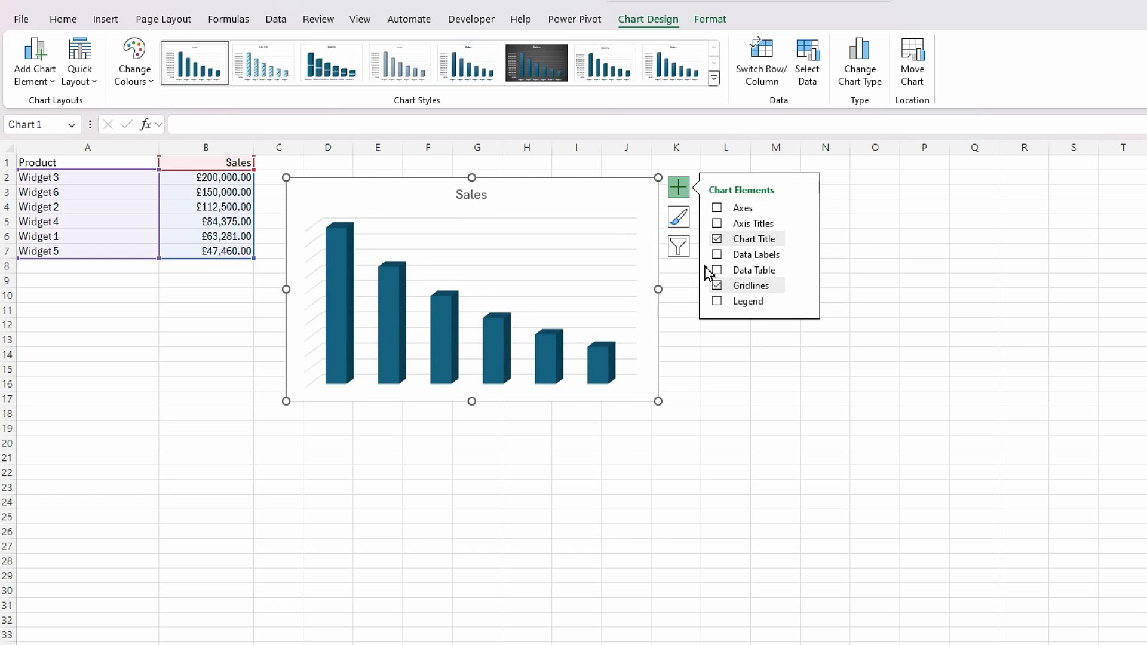
{"action": "left_click", "coordinate": [717, 239]}
{"action": "left_click", "coordinate": [717, 286]}
{"action": "left_click_drag", "start_coordinate": [658, 400], "coordinate": [716, 492]}
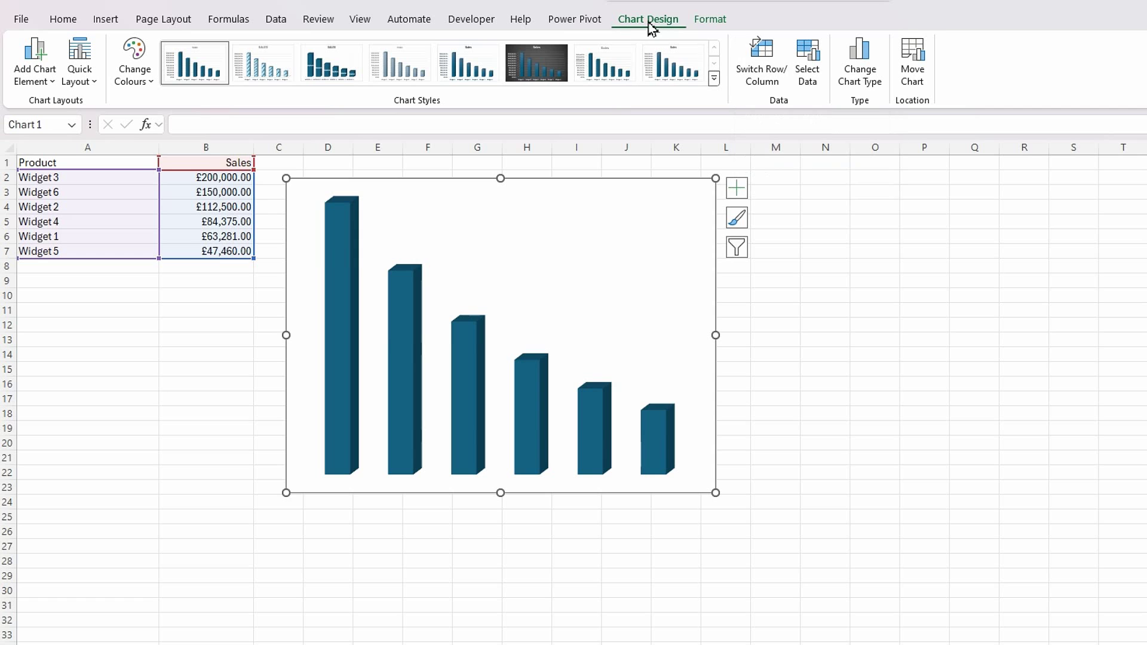
Switch rows and columns so the six widgets stack into one column, then widen the chart
{"action": "left_click", "coordinate": [771, 87]}
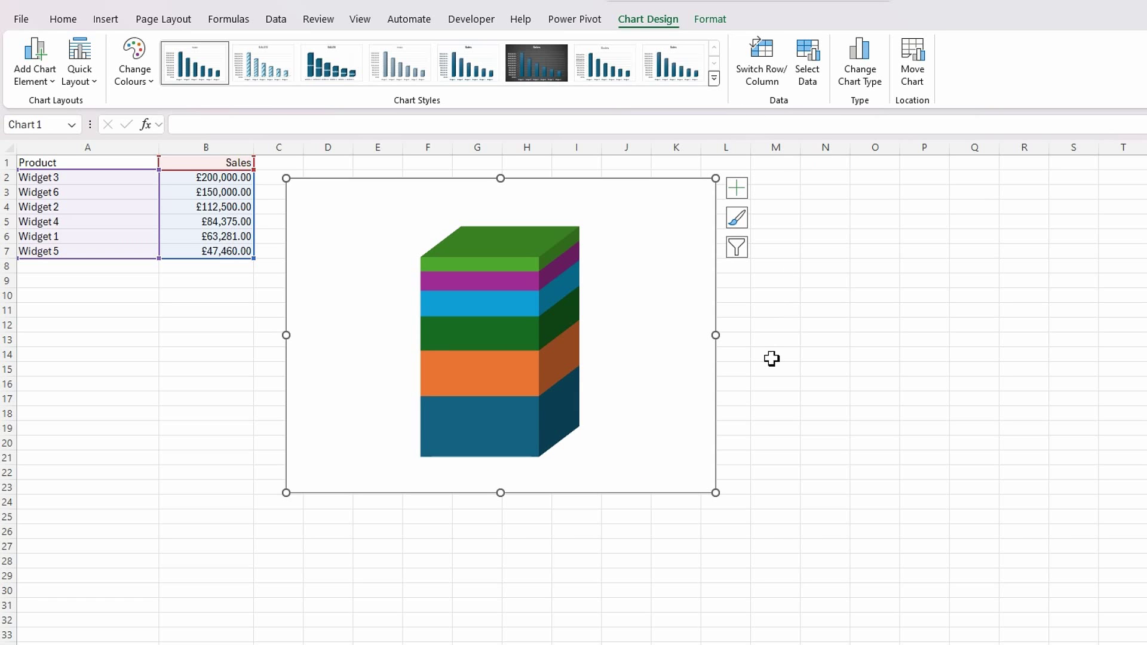
{"action": "left_click_drag", "start_coordinate": [723, 496], "coordinate": [783, 504]}
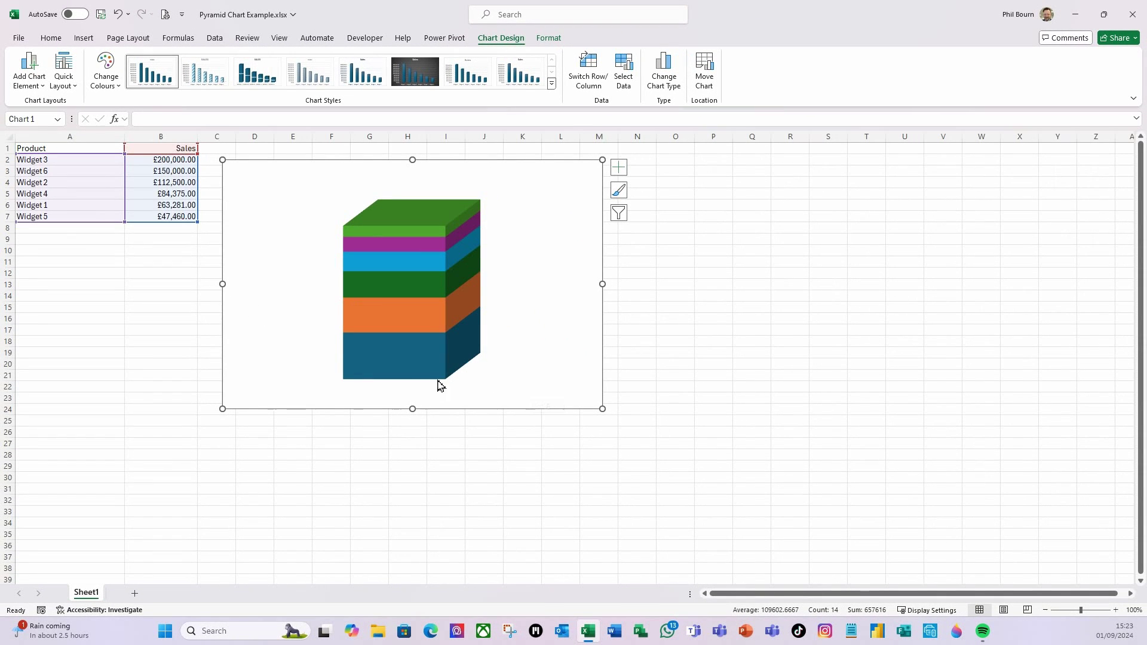
{"action": "left_click", "coordinate": [449, 379]}
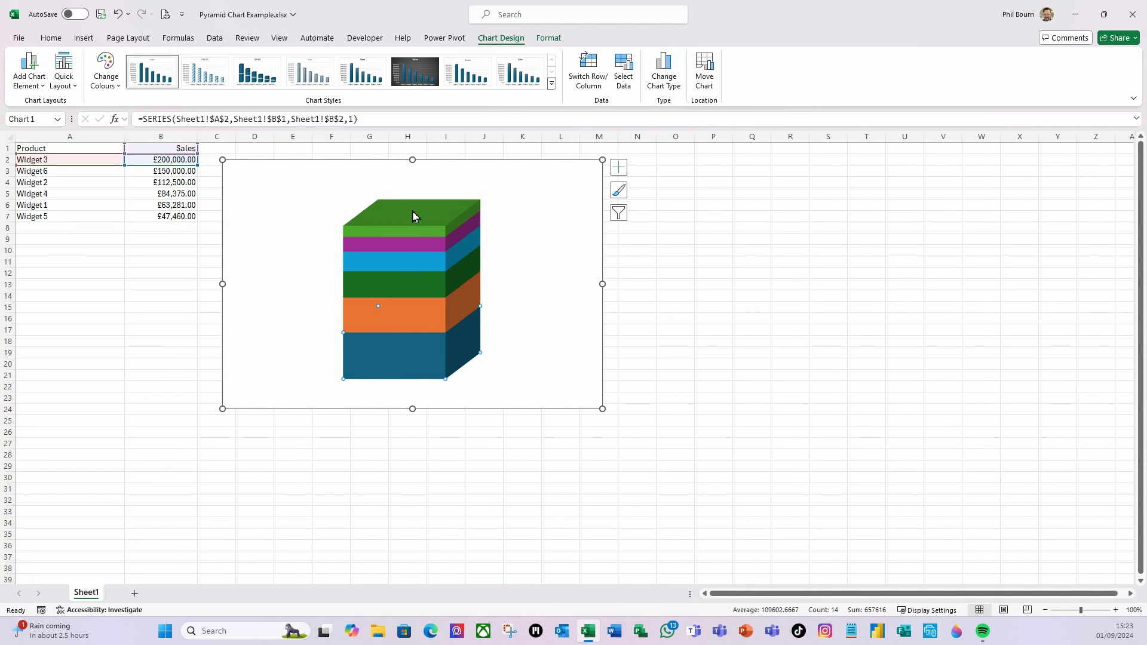
{"action": "mouse_move", "coordinate": [468, 315]}
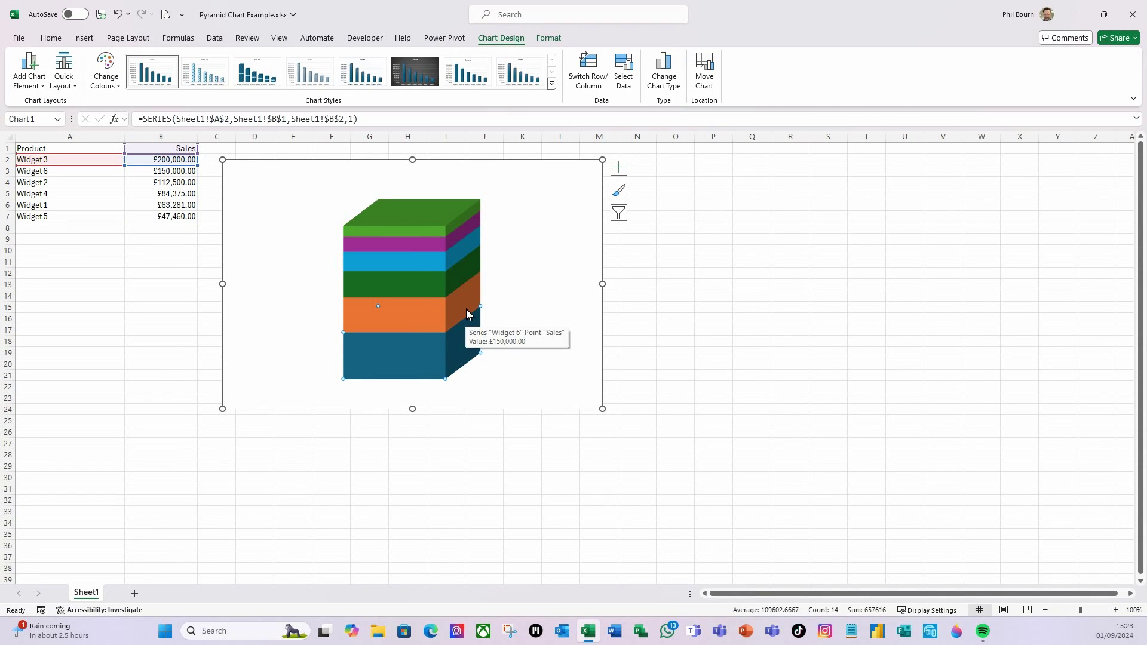
{"action": "key", "text": "ctrl+1"}
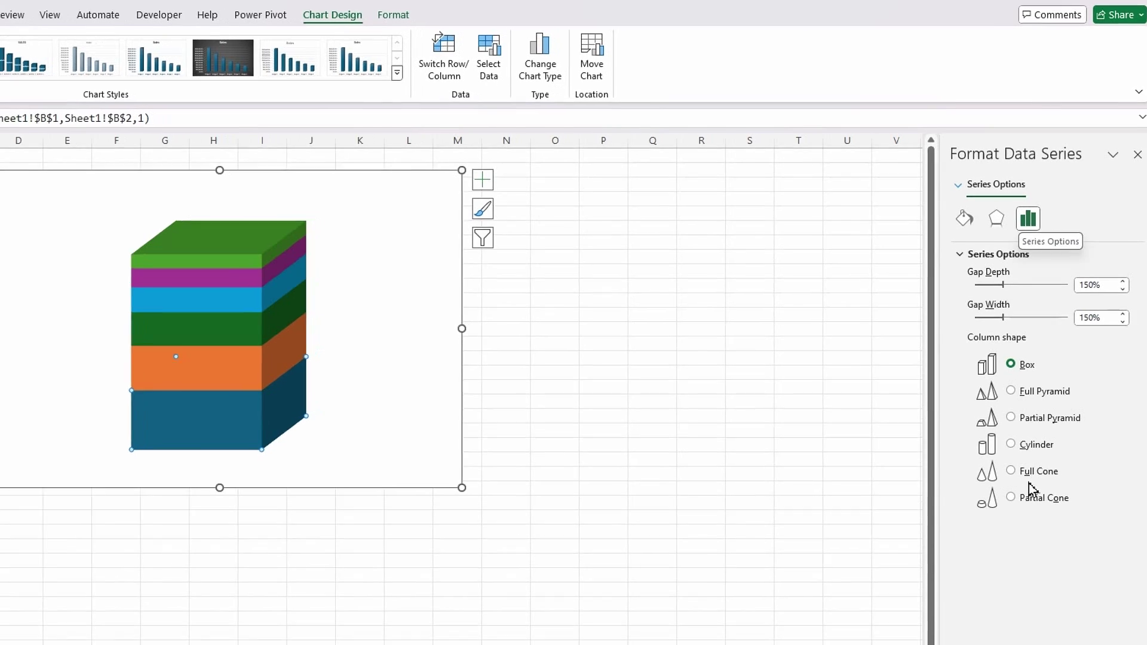
Set the series shape to Full Pyramid with 50% gap depth and 20% gap width
{"action": "left_click", "coordinate": [1009, 396]}
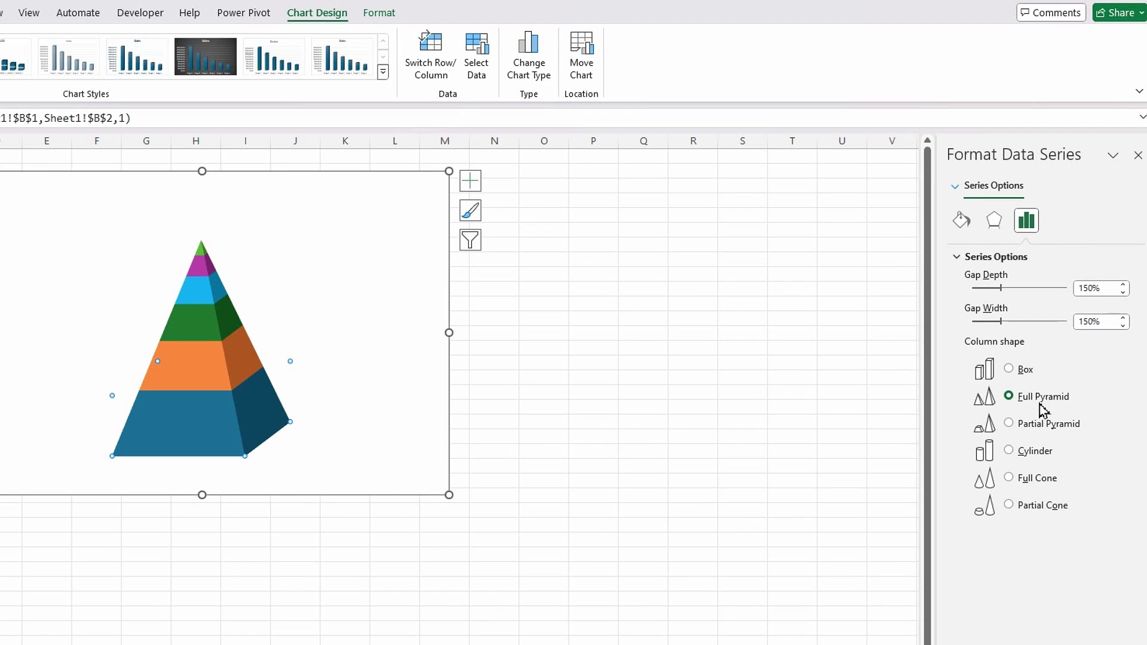
{"action": "left_click", "coordinate": [1106, 293]}
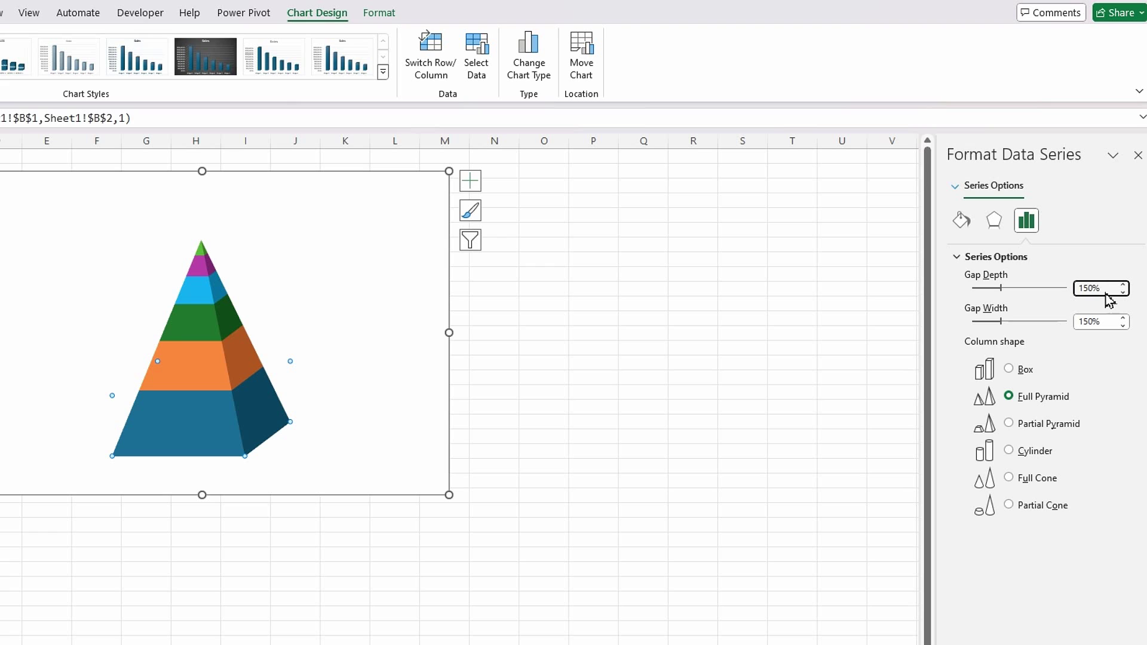
{"action": "left_click_drag", "start_coordinate": [1106, 295], "coordinate": [1071, 291]}
{"action": "type", "text": "50"}
{"action": "key", "text": "Tab"}
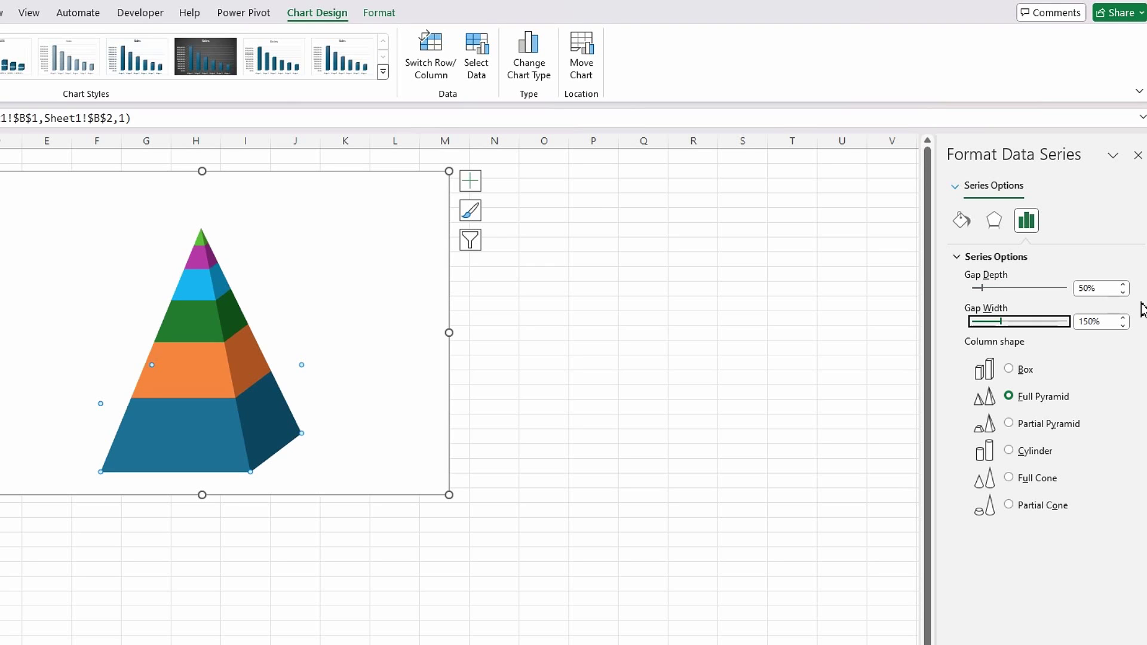
{"action": "left_click_drag", "start_coordinate": [1104, 322], "coordinate": [1062, 316]}
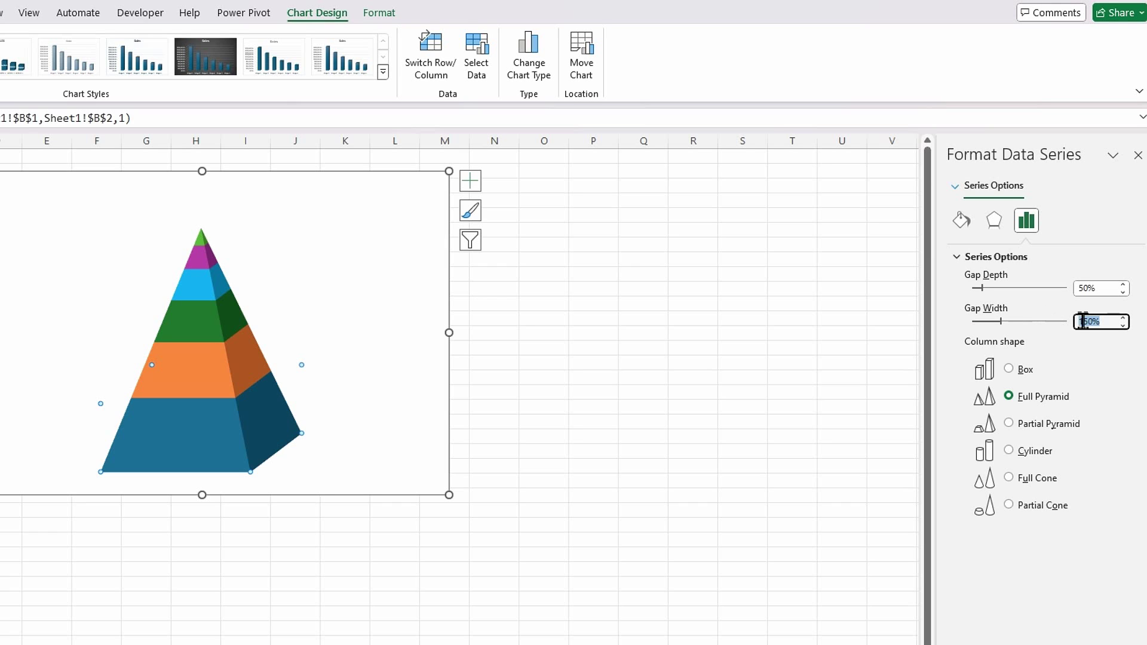
{"action": "type", "text": "20"}
{"action": "key", "text": "Tab"}
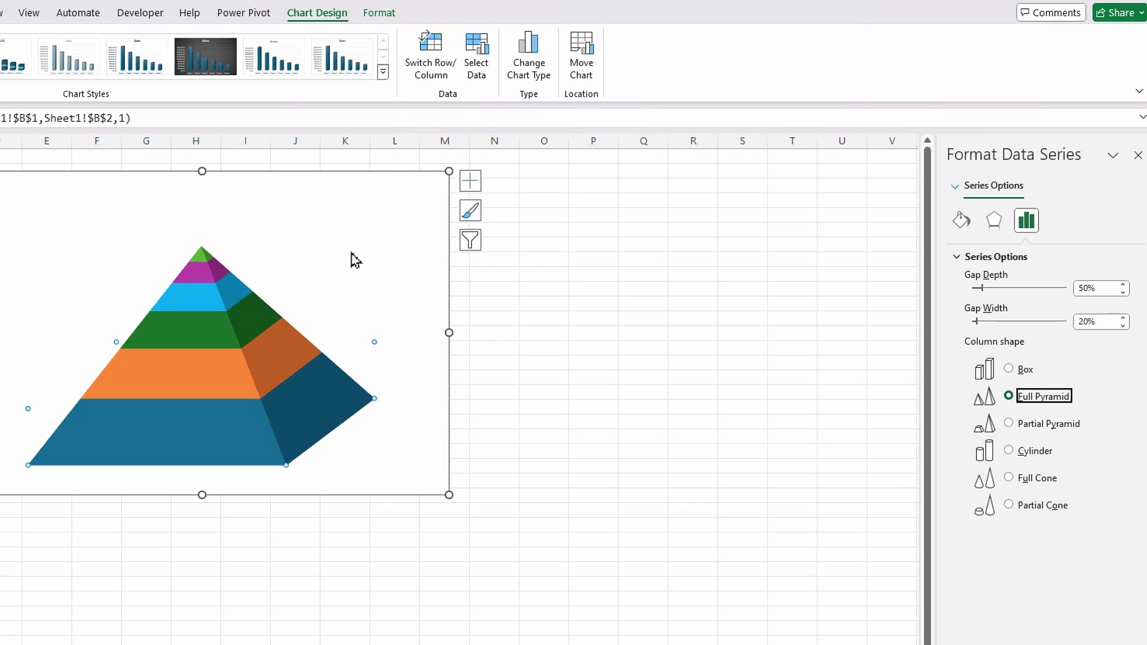
{"action": "left_click", "coordinate": [366, 173]}
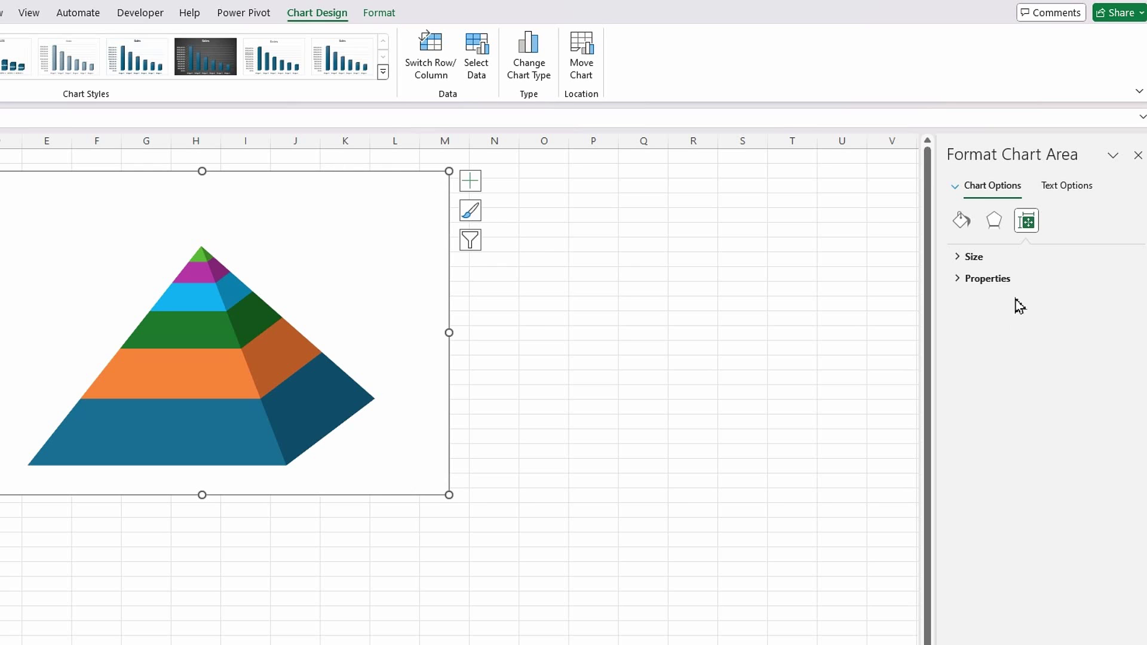
Set the chart area's 3-D X and Y rotation to 0° and nudge the chart up-left
{"action": "left_click", "coordinate": [994, 222]}
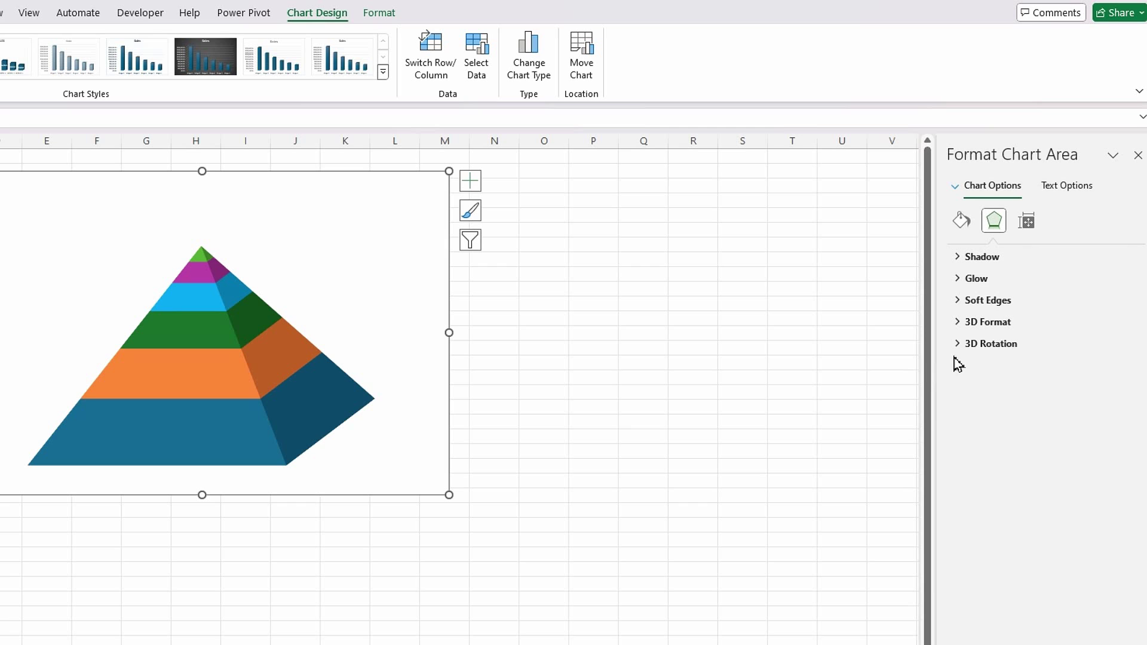
{"action": "left_click", "coordinate": [957, 345]}
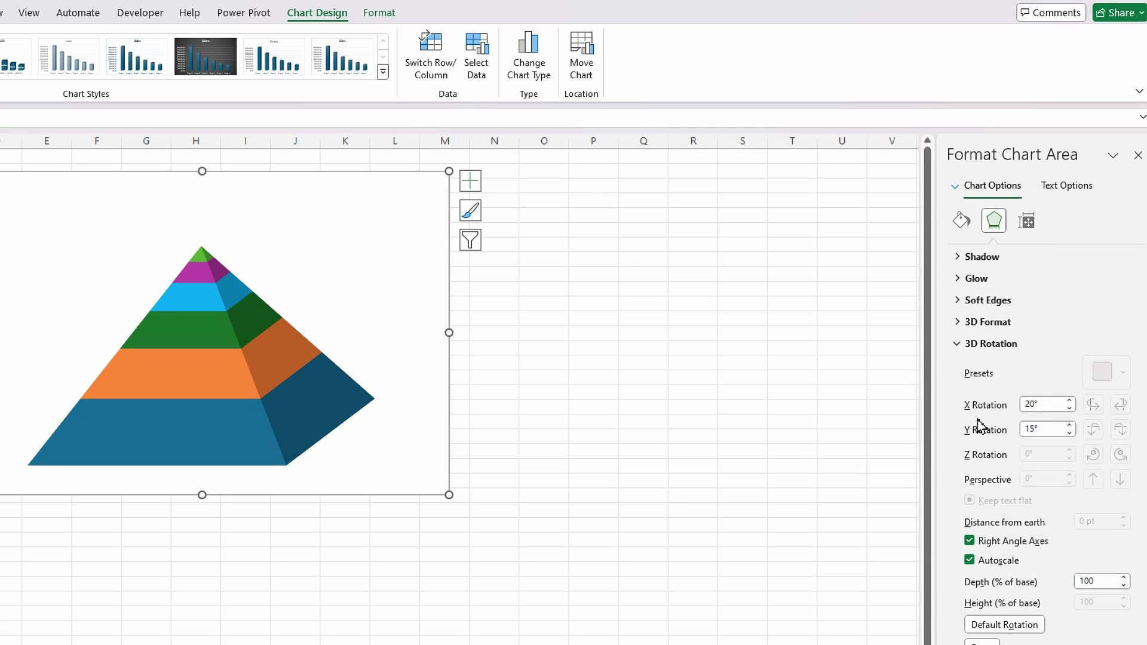
{"action": "left_click", "coordinate": [1069, 408]}
{"action": "left_click", "coordinate": [1069, 408]}
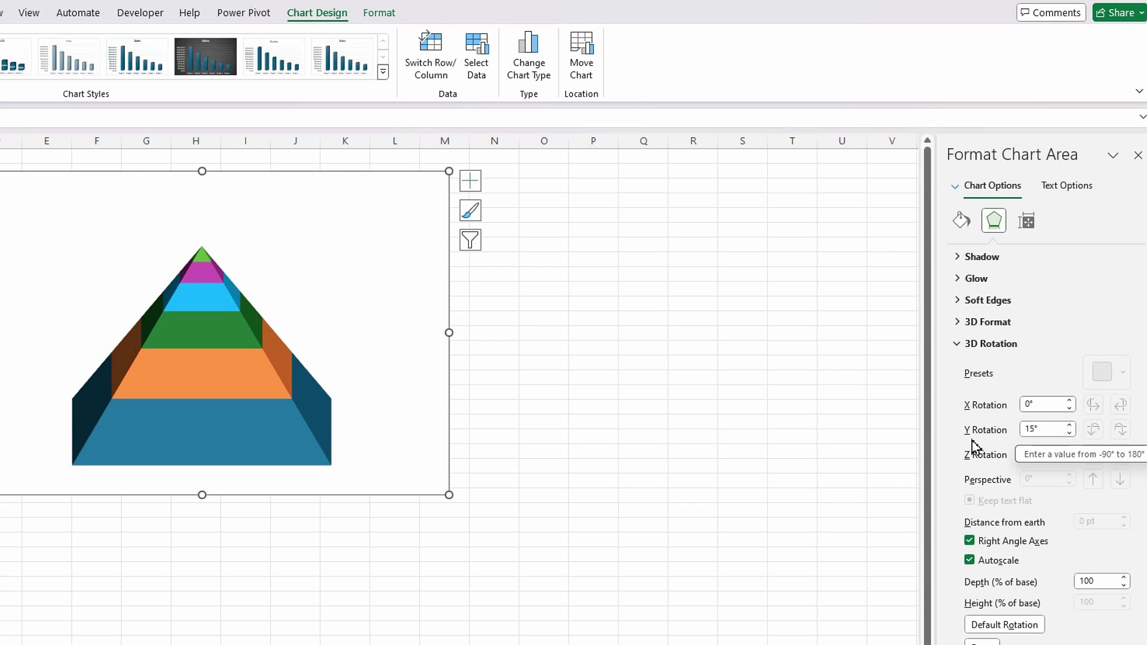
{"action": "left_click", "coordinate": [1068, 432]}
{"action": "left_click", "coordinate": [1069, 432]}
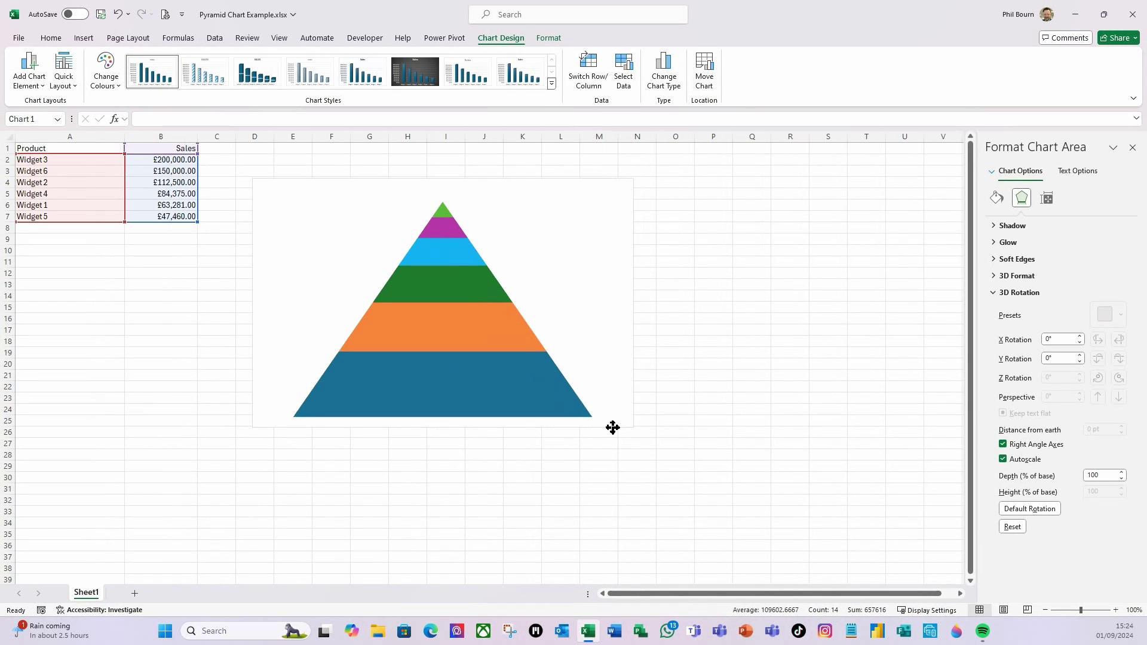
{"action": "left_click_drag", "start_coordinate": [613, 428], "coordinate": [604, 420]}
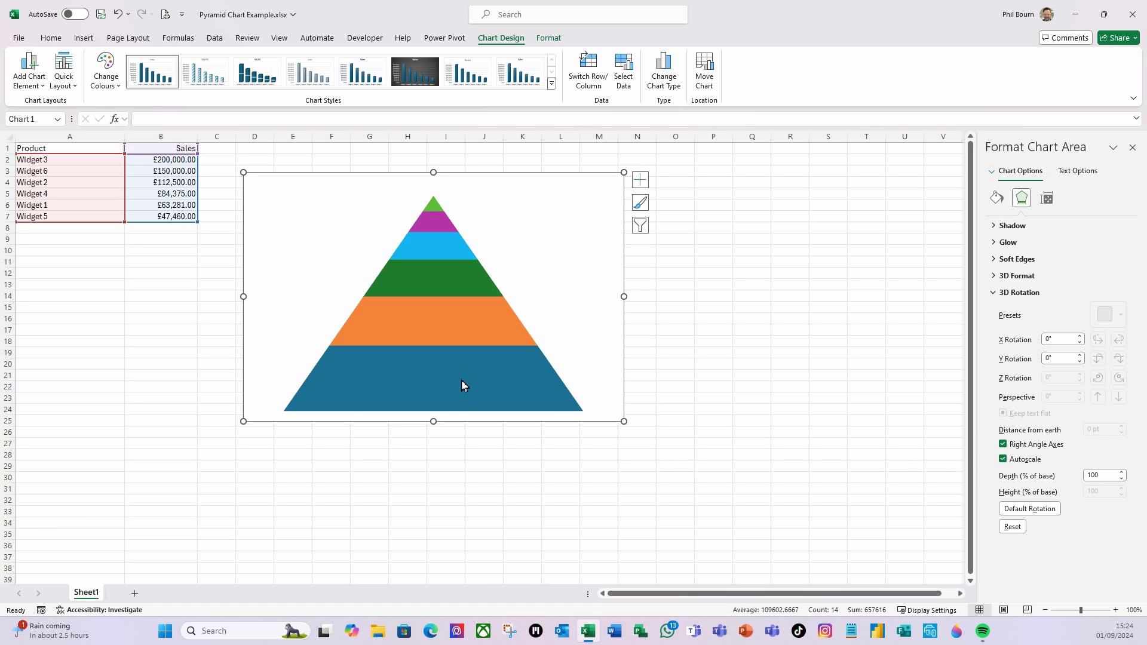
Apply the Monochromatic Palette 4 blue gradient, reposition the chart and widen it rightward
{"action": "left_click", "coordinate": [116, 92]}
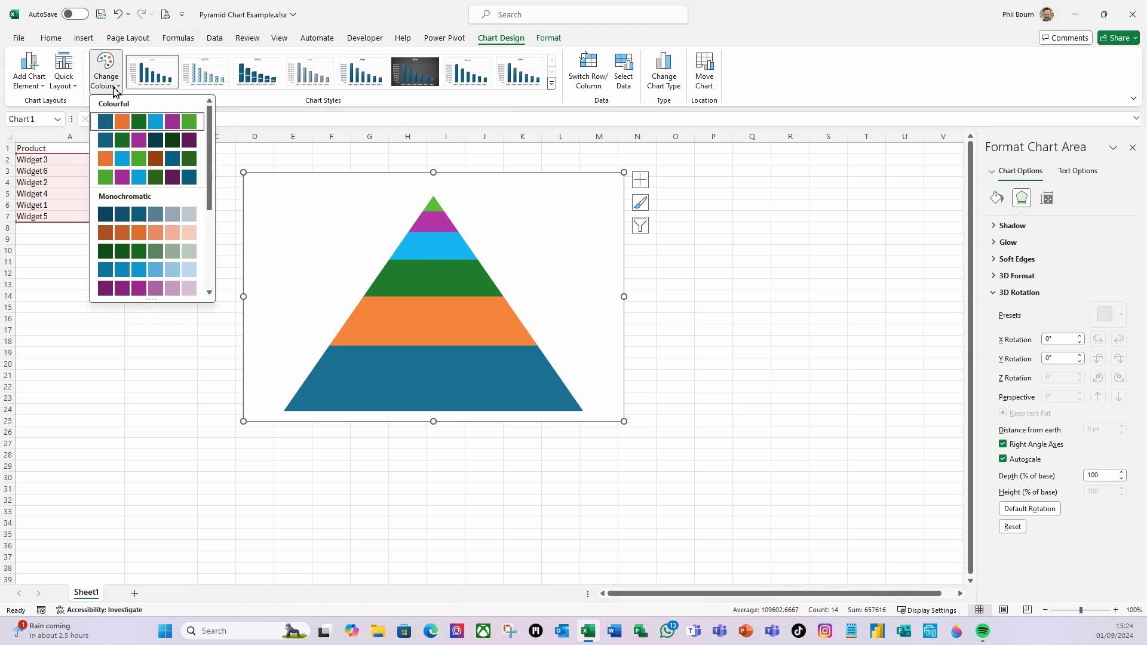
{"action": "left_click", "coordinate": [107, 273]}
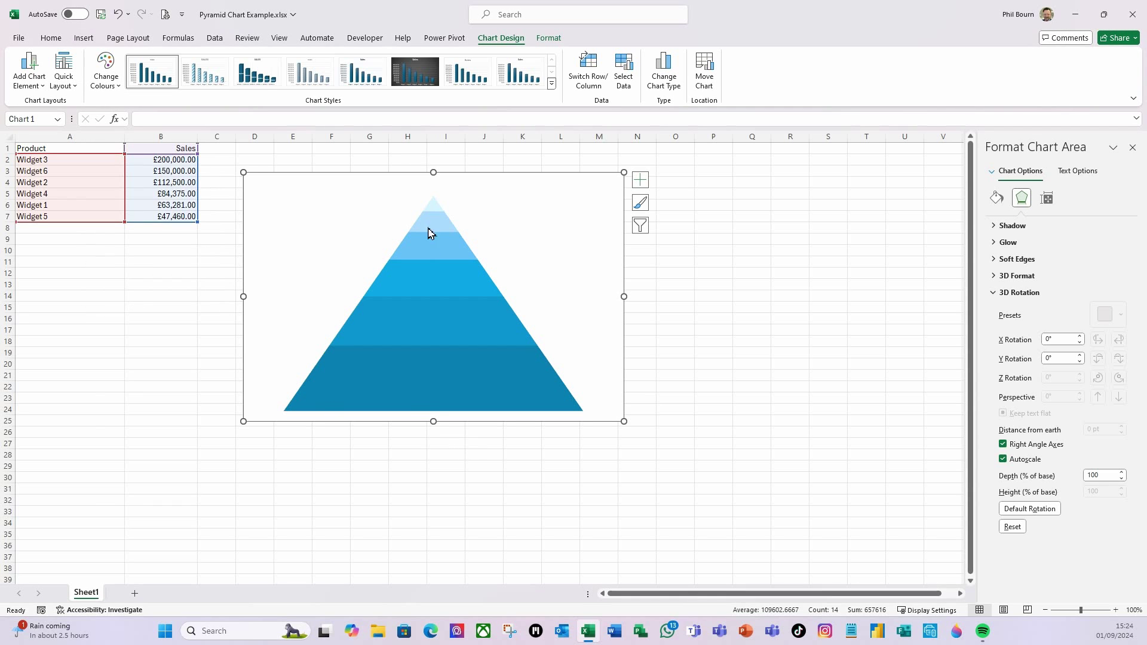
{"action": "mouse_move", "coordinate": [575, 422]}
{"action": "left_mouse_down"}
{"action": "mouse_move", "coordinate": [605, 411]}
{"action": "mouse_move", "coordinate": [585, 412]}
{"action": "left_mouse_up"}
{"action": "left_click_drag", "start_coordinate": [655, 291], "coordinate": [698, 302]}
Give the bottom Widget 3 slice a solid white border line
{"action": "left_click", "coordinate": [459, 375]}
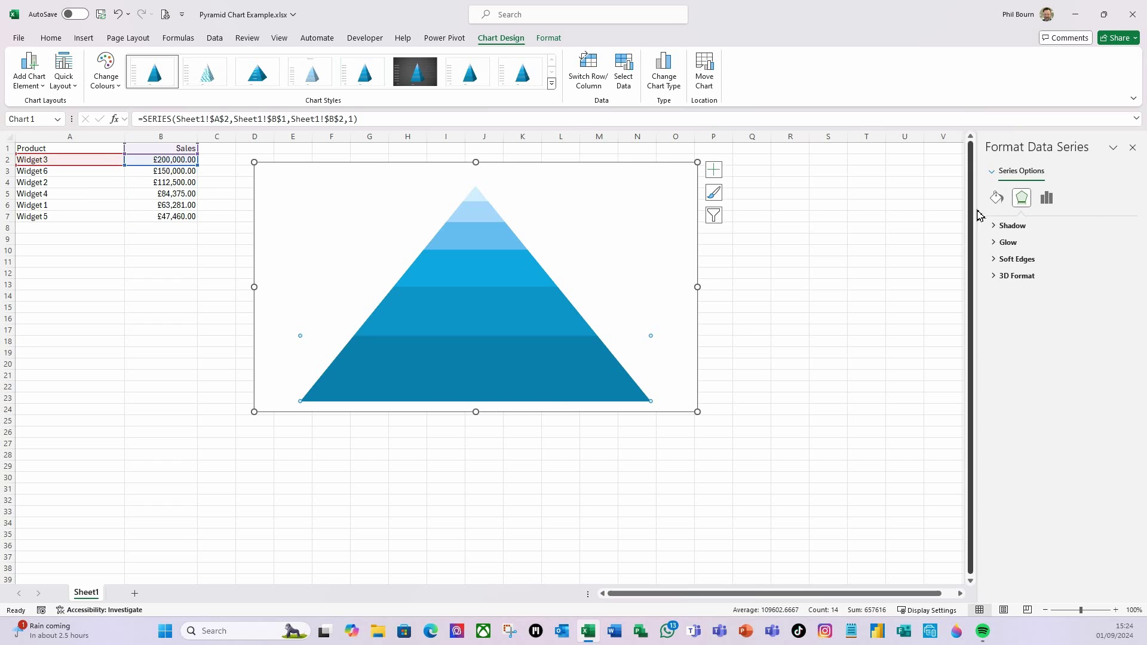
{"action": "left_click", "coordinate": [996, 198]}
{"action": "left_click", "coordinate": [1007, 243]}
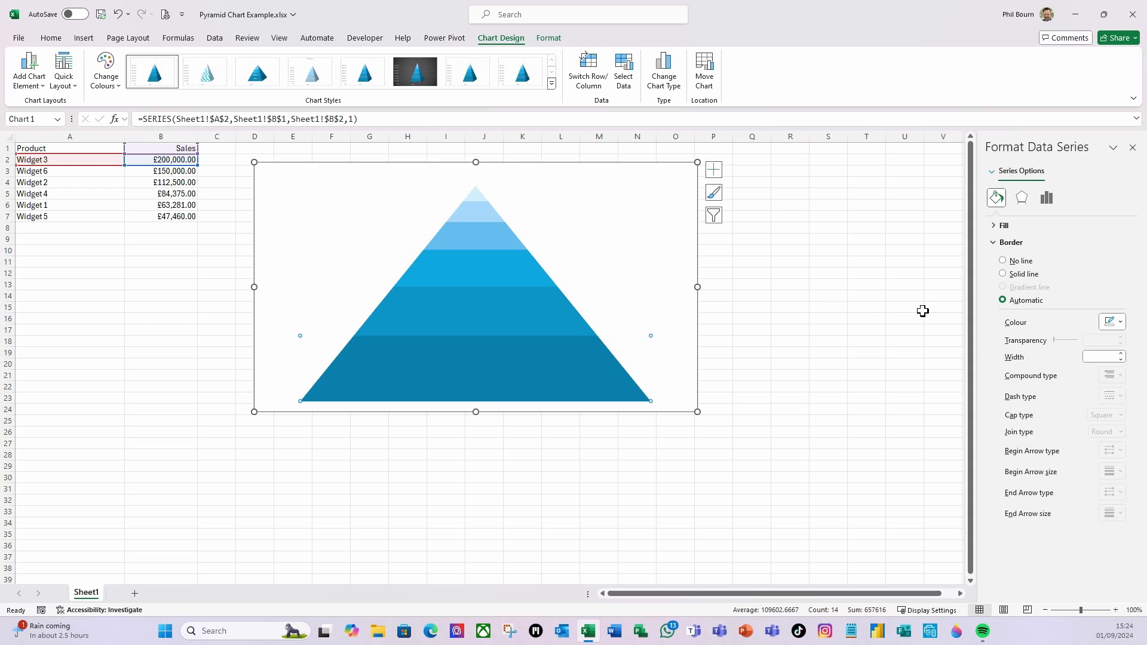
{"action": "left_click", "coordinate": [1003, 274]}
{"action": "left_click", "coordinate": [1116, 323]}
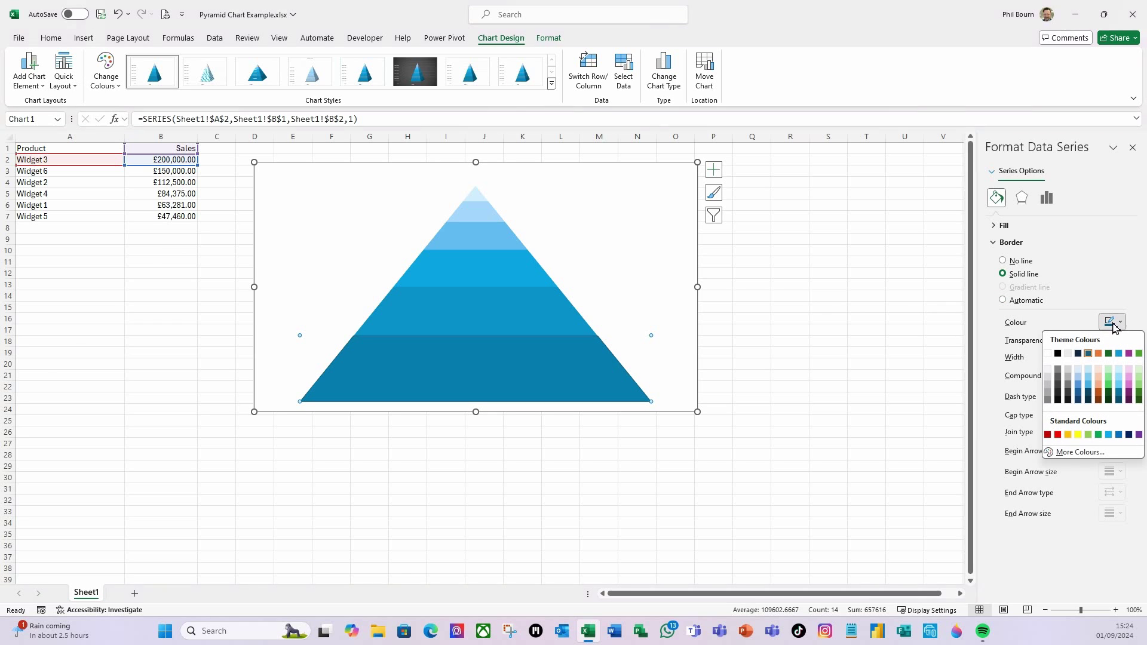
{"action": "left_click", "coordinate": [1048, 354]}
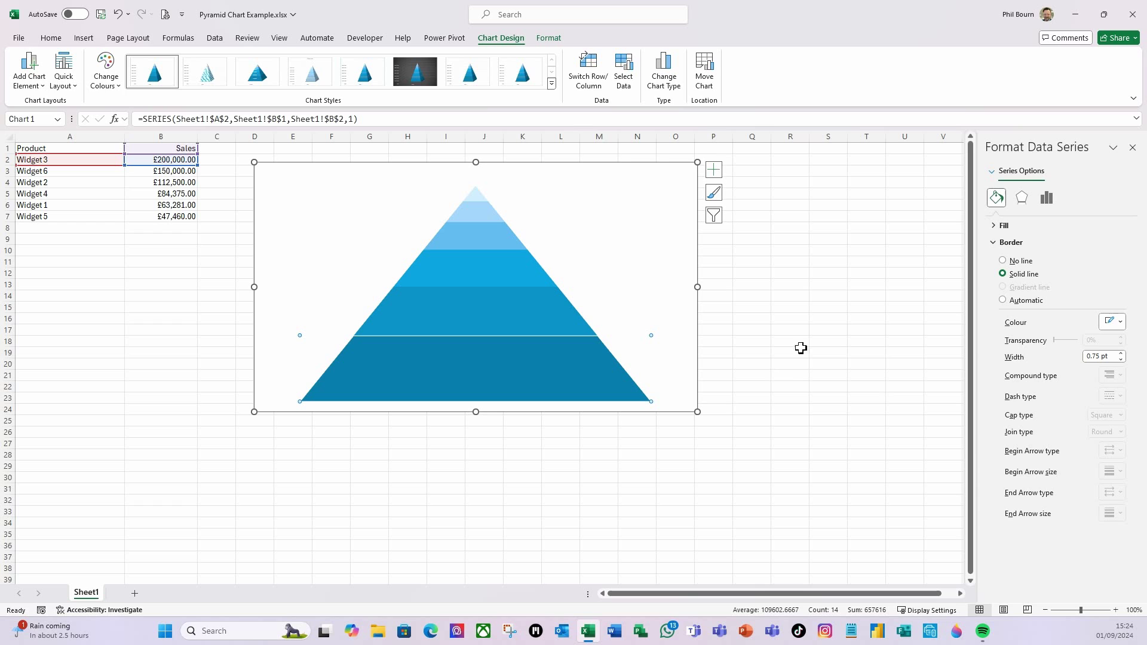
Turn on data labels and select the £200,000.00 label on the Widget 3 slice
{"action": "left_click", "coordinate": [714, 171]}
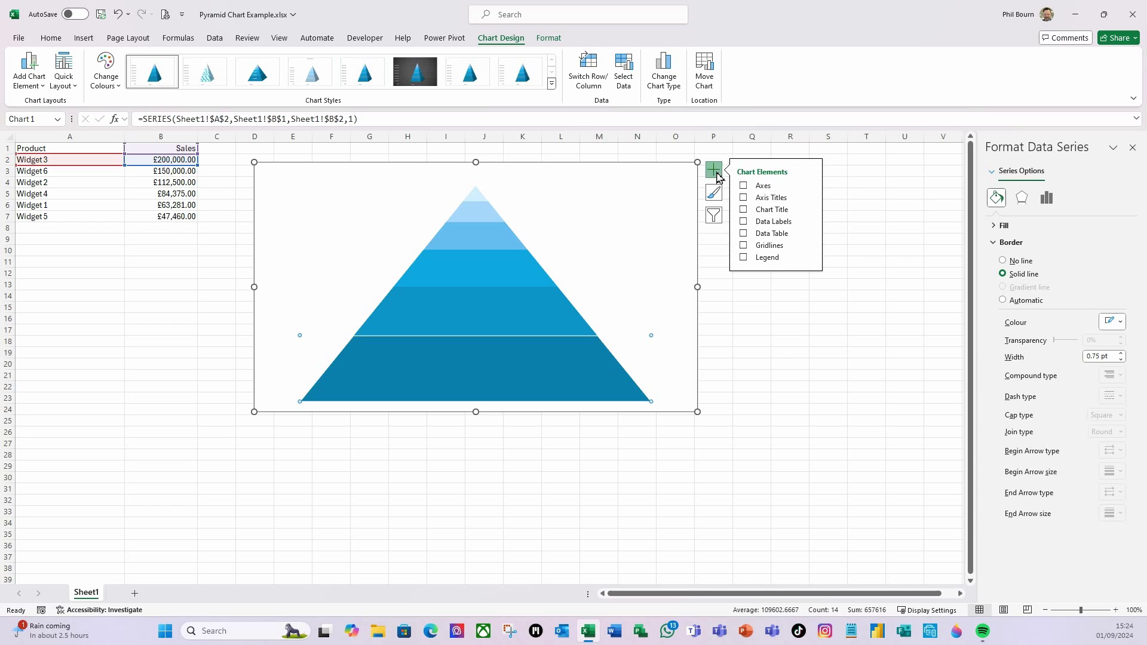
{"action": "left_click", "coordinate": [745, 223]}
{"action": "left_click", "coordinate": [475, 367]}
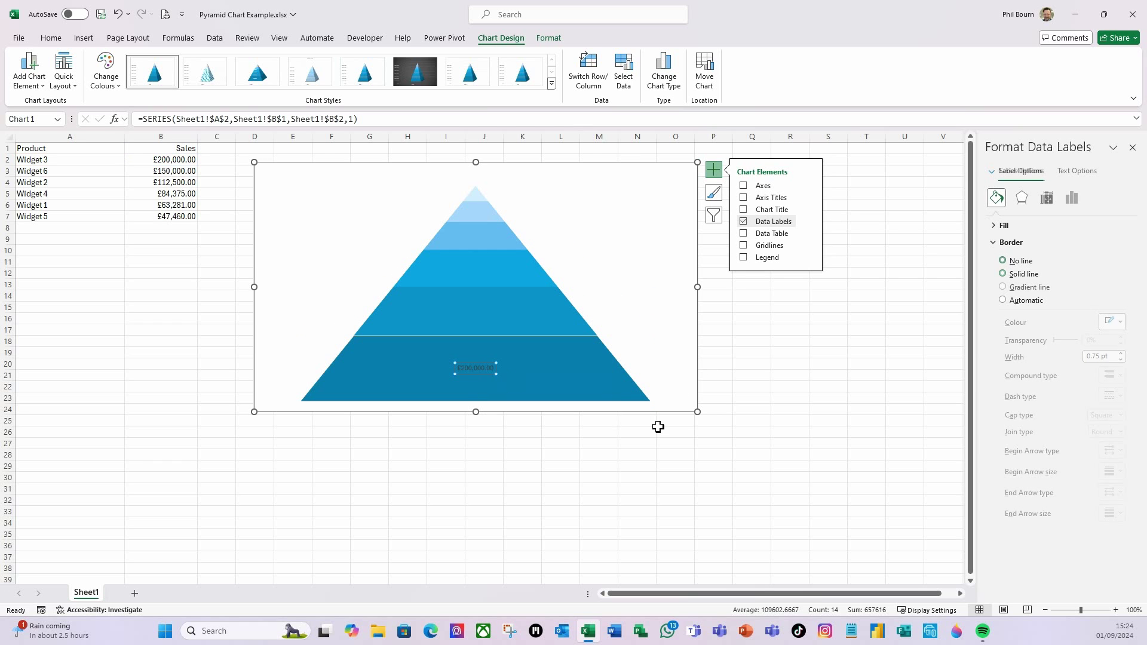
{"action": "left_click", "coordinate": [51, 39]}
Make the bottom £200,000.00 label bold, 14 pt and white
{"action": "left_click", "coordinate": [121, 79]}
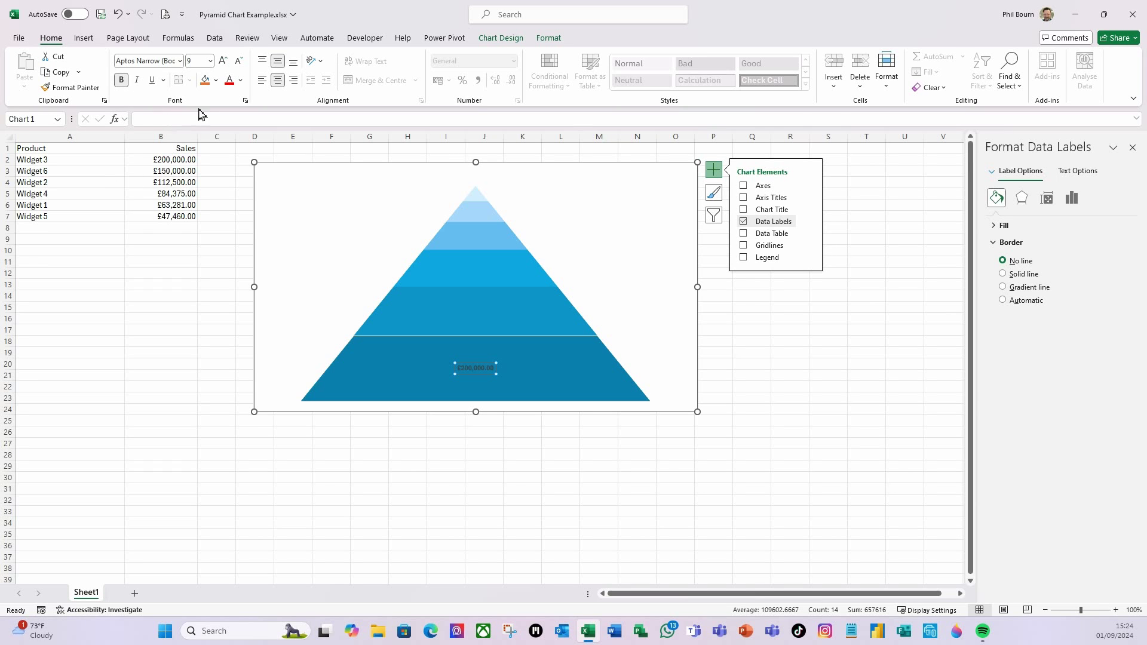
{"action": "left_click", "coordinate": [200, 62]}
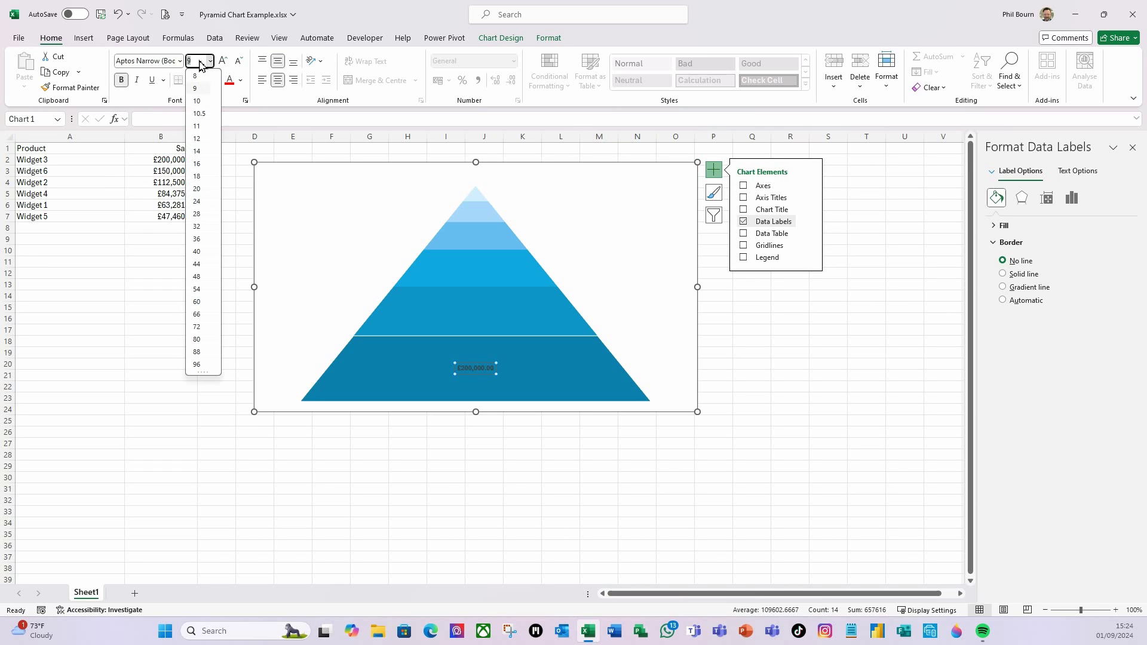
{"action": "left_click", "coordinate": [196, 152]}
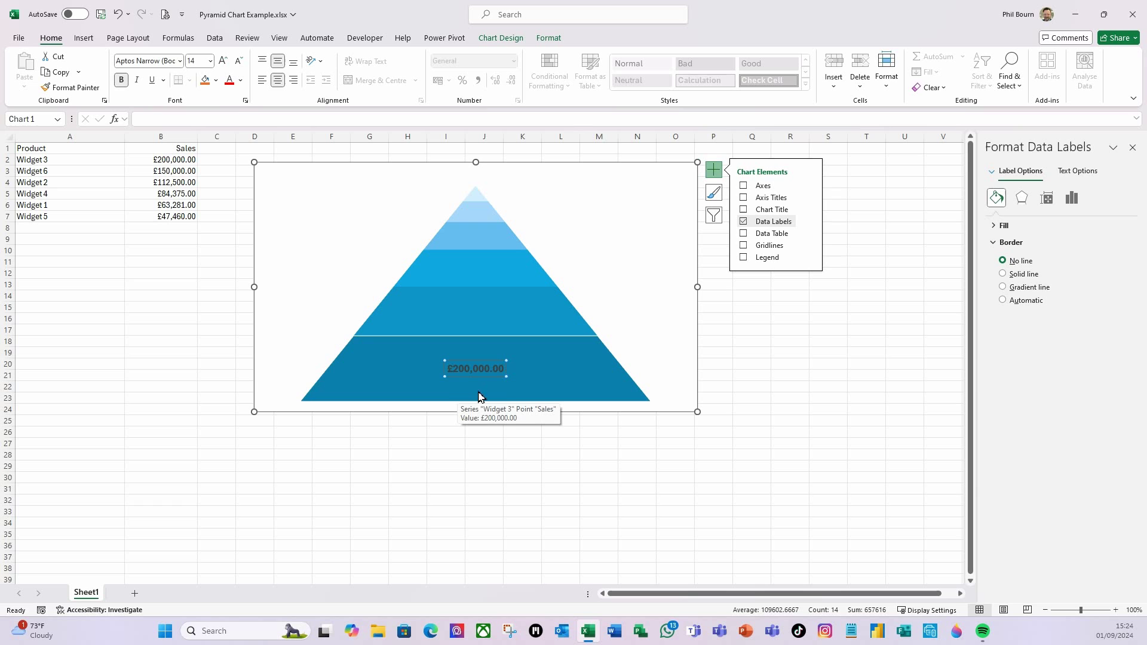
{"action": "left_click", "coordinate": [240, 80]}
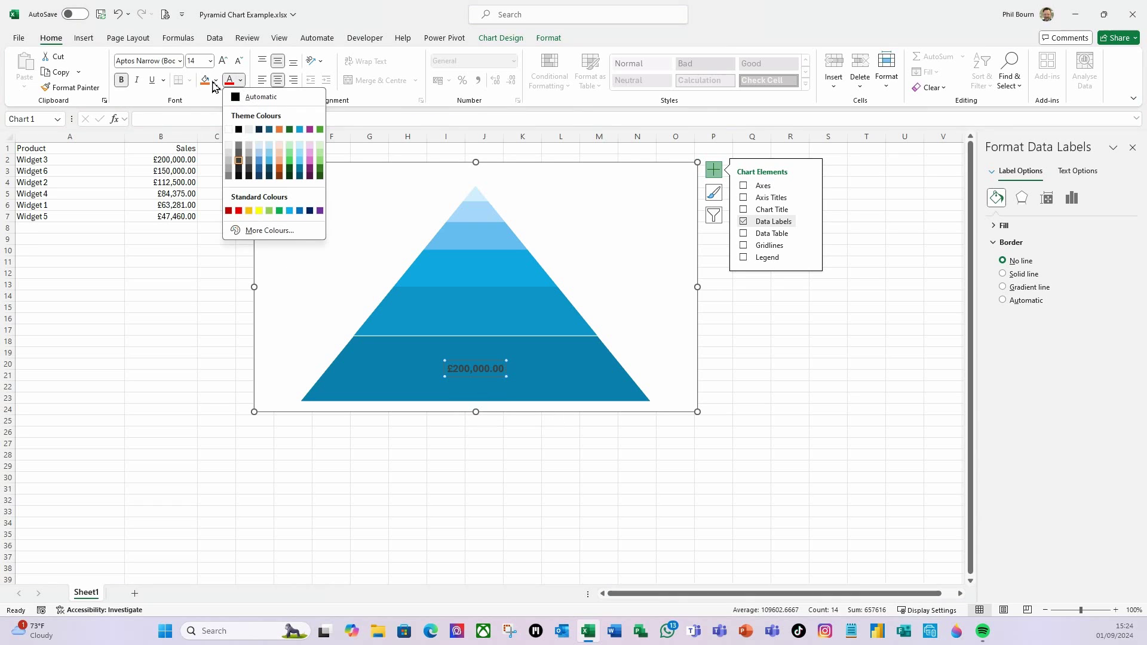
{"action": "left_click", "coordinate": [229, 130]}
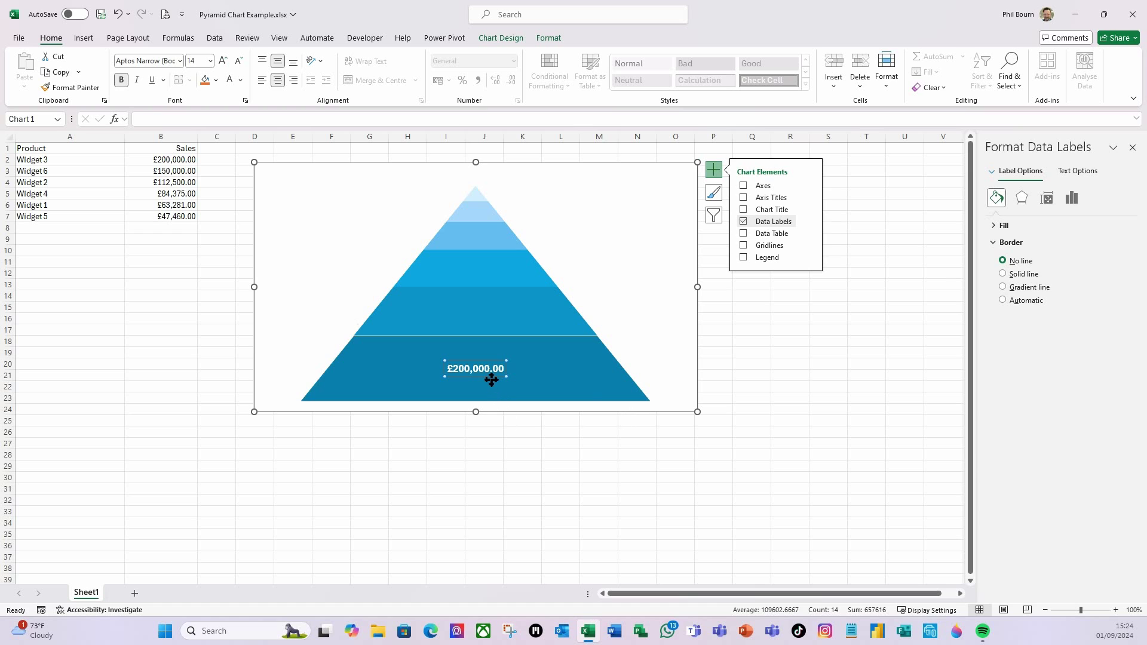
Add the series name so the label reads 'Widget 3, £200,000.00'
{"action": "left_click", "coordinate": [1071, 200]}
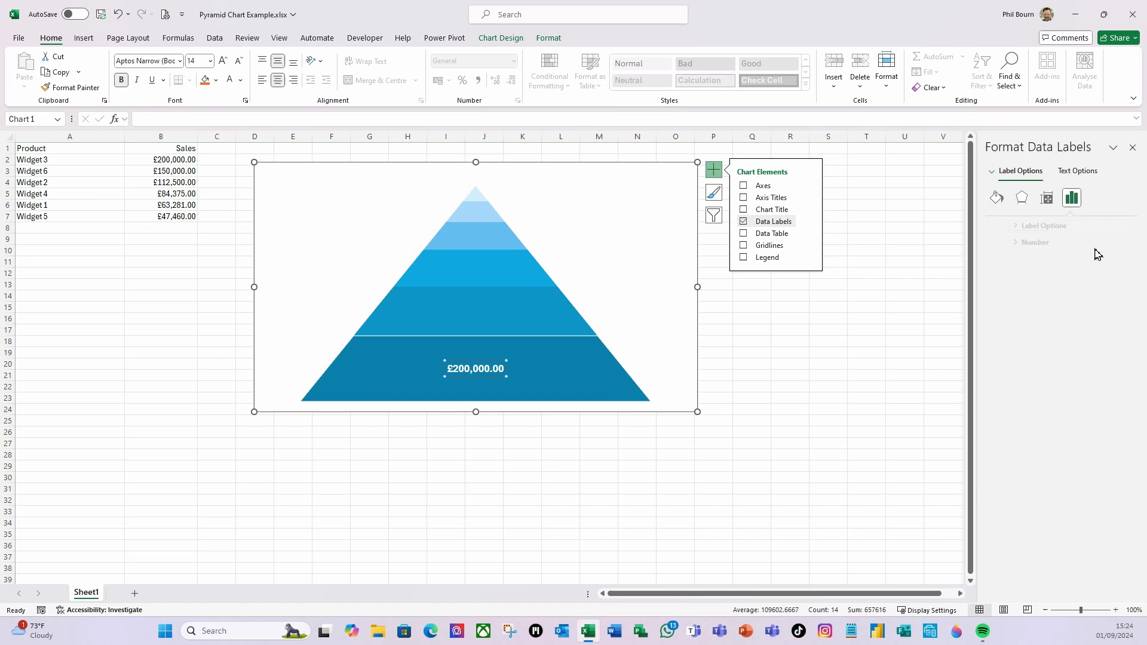
{"action": "left_click", "coordinate": [1004, 225]}
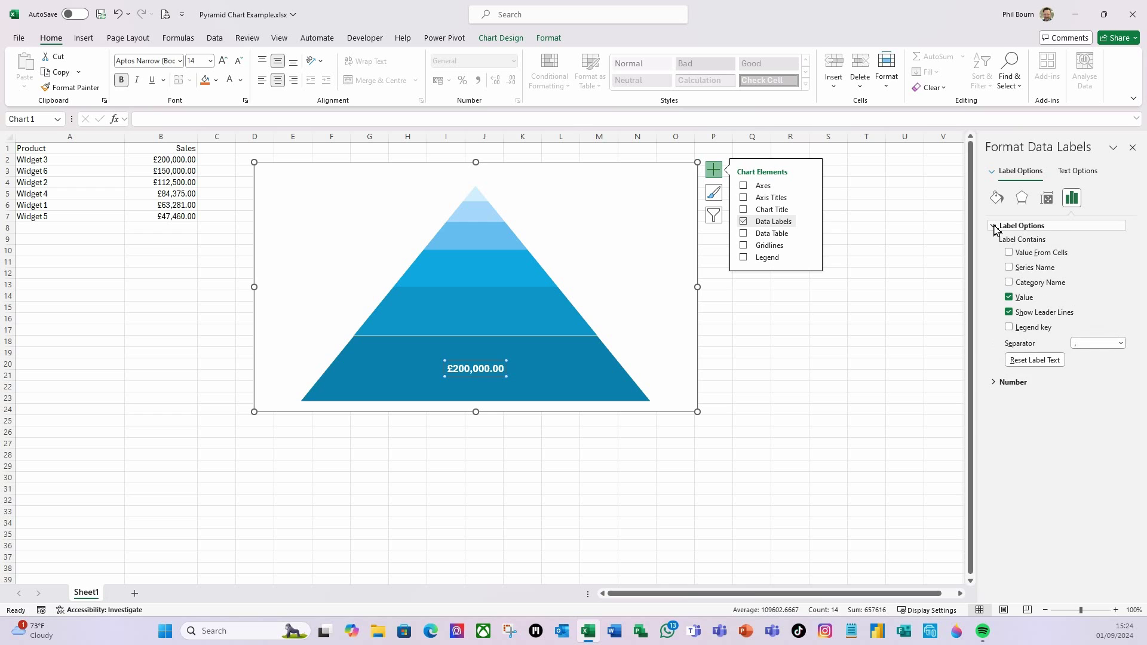
{"action": "left_click", "coordinate": [1009, 267]}
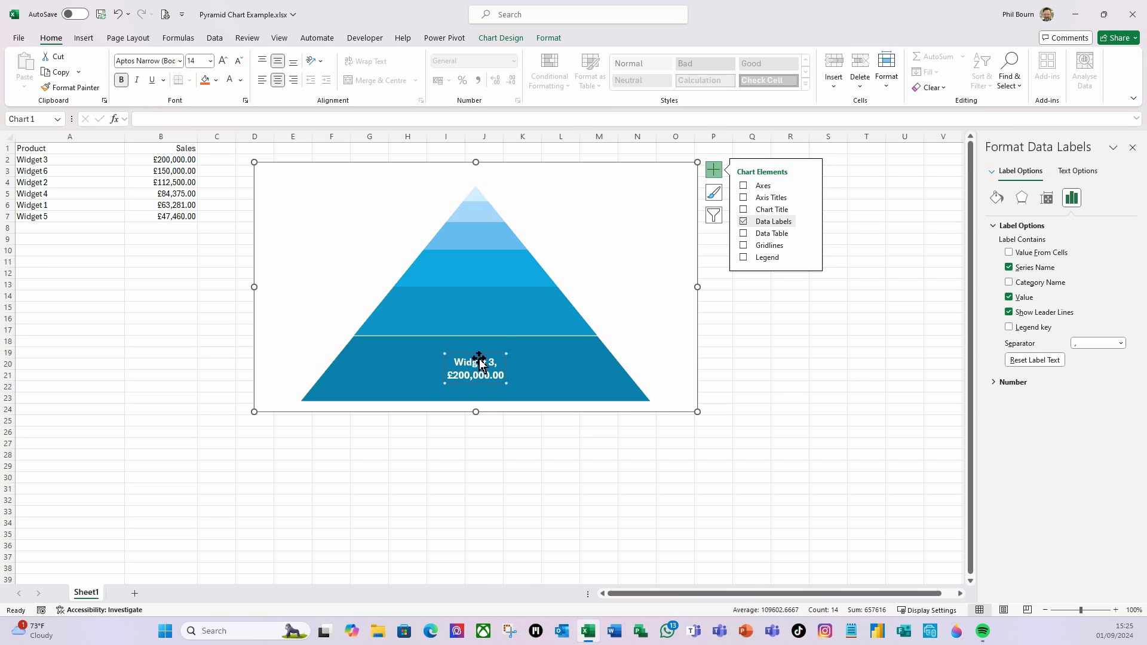
{"action": "left_click", "coordinate": [461, 307]}
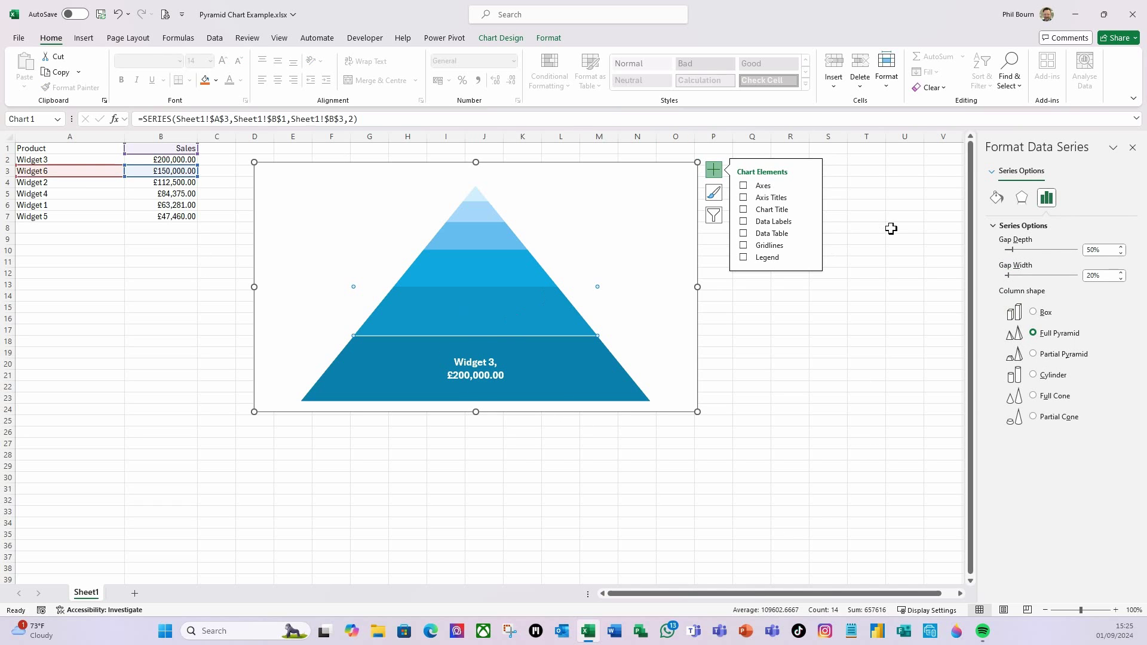
Give the Widget 6 slice a solid white border and turn on its data label
{"action": "left_click", "coordinate": [996, 198]}
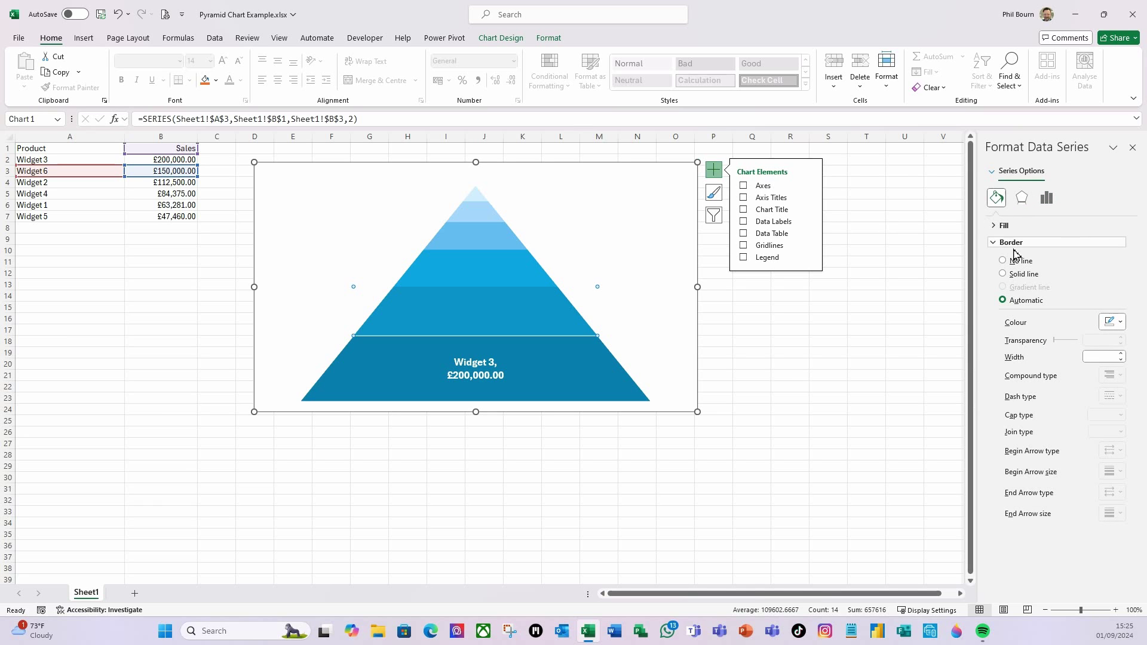
{"action": "left_click", "coordinate": [1028, 276]}
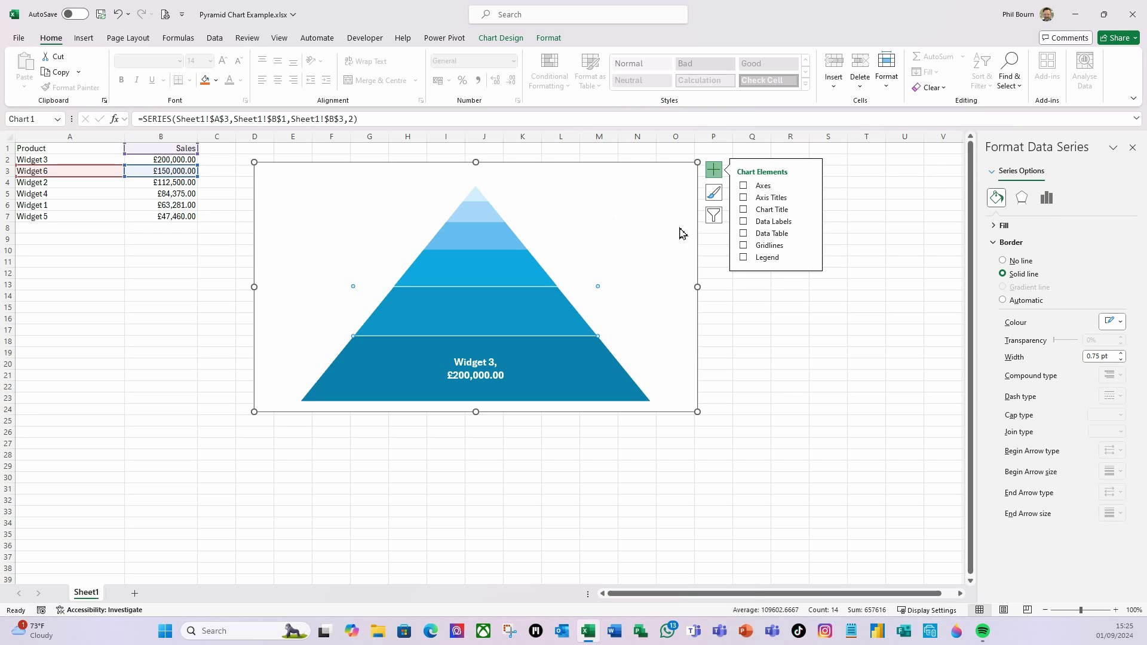
{"action": "left_click", "coordinate": [744, 221]}
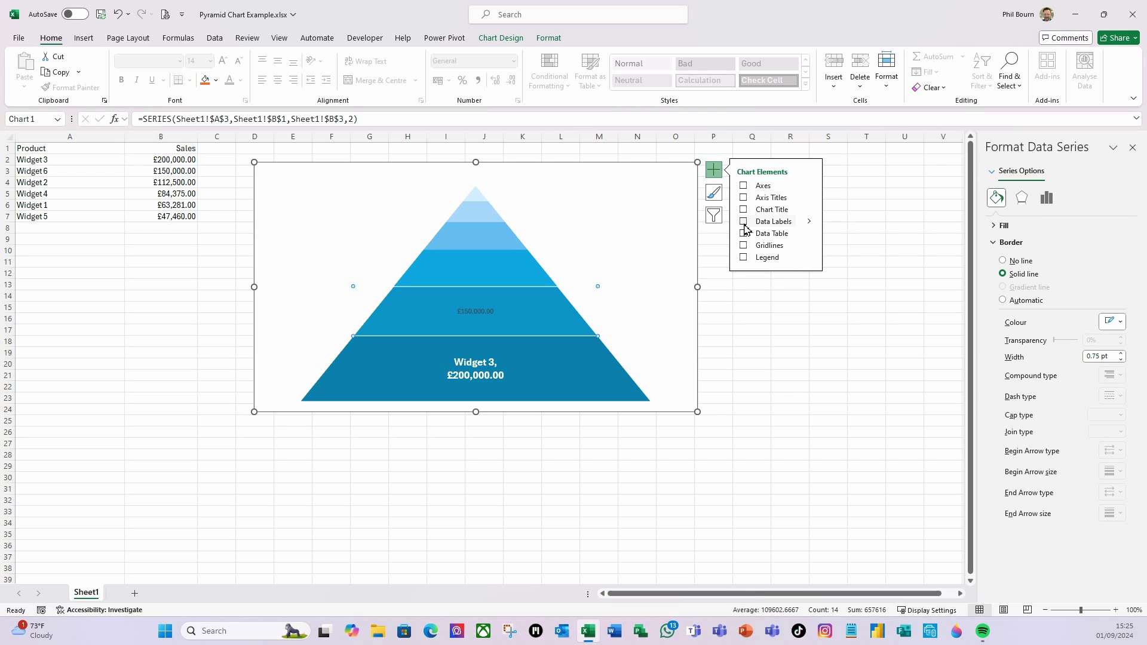
Format the label bold, 14 pt and white, reading 'Widget 6, £150,000.00'
{"action": "left_click", "coordinate": [472, 312]}
{"action": "left_click", "coordinate": [122, 80]}
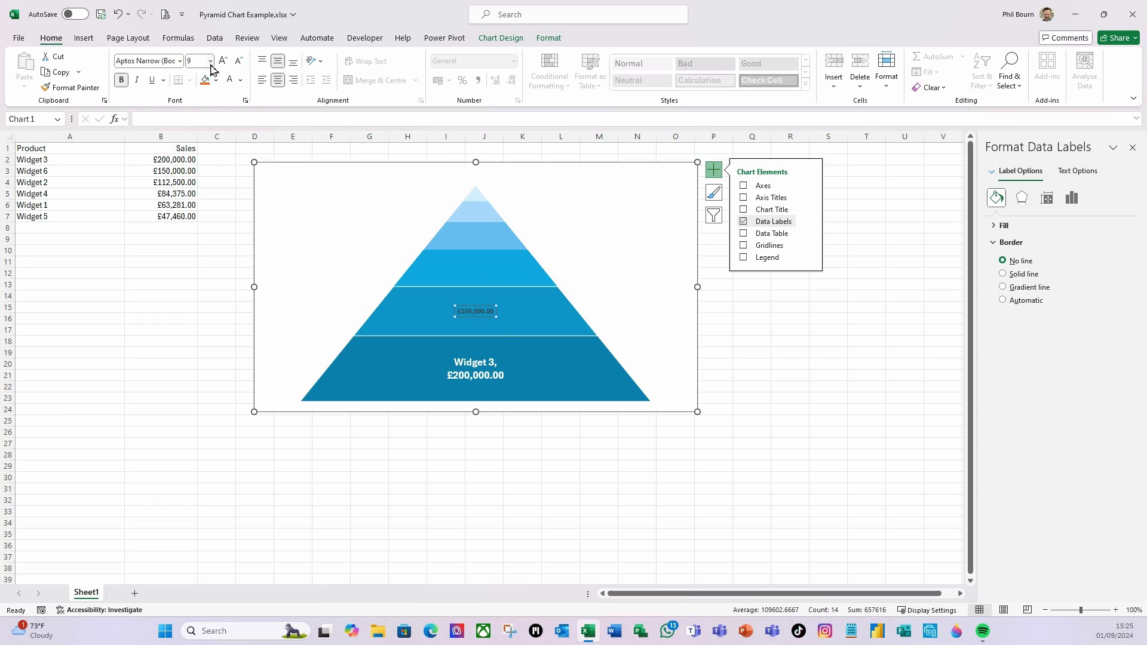
{"action": "left_click", "coordinate": [210, 62]}
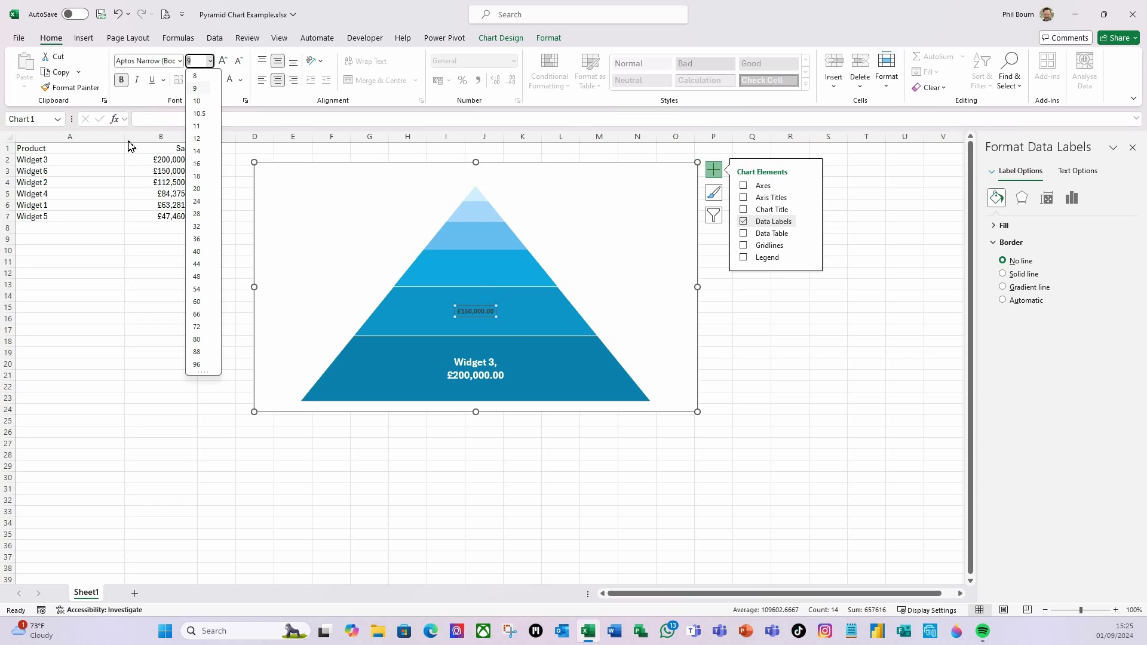
{"action": "left_click", "coordinate": [199, 151]}
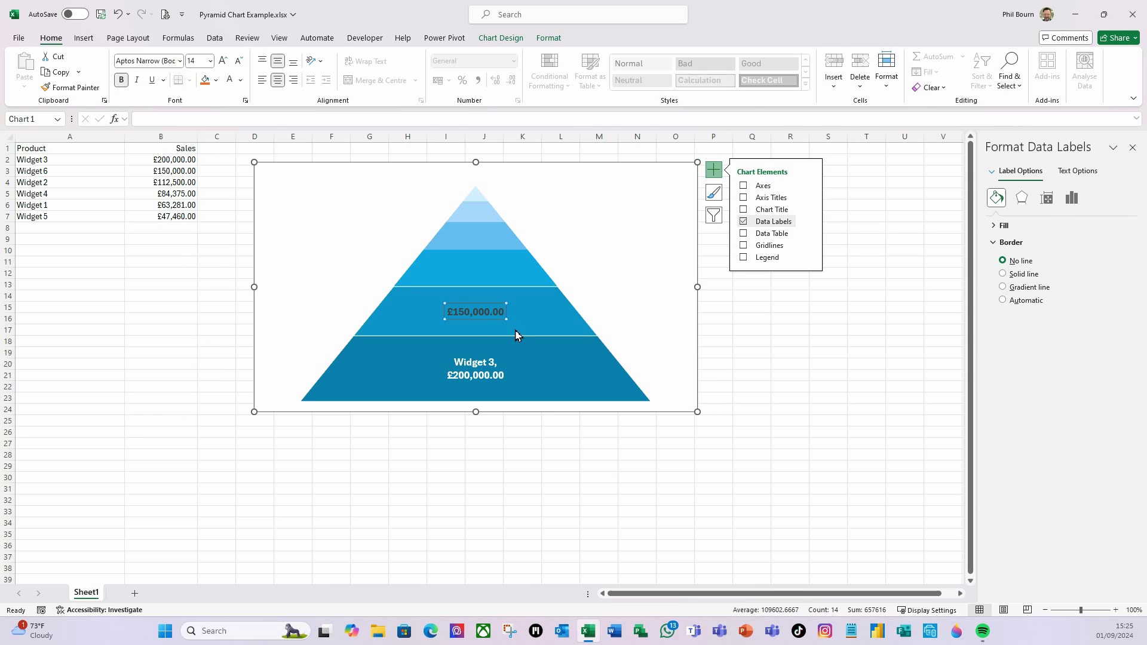
{"action": "left_click", "coordinate": [1072, 199]}
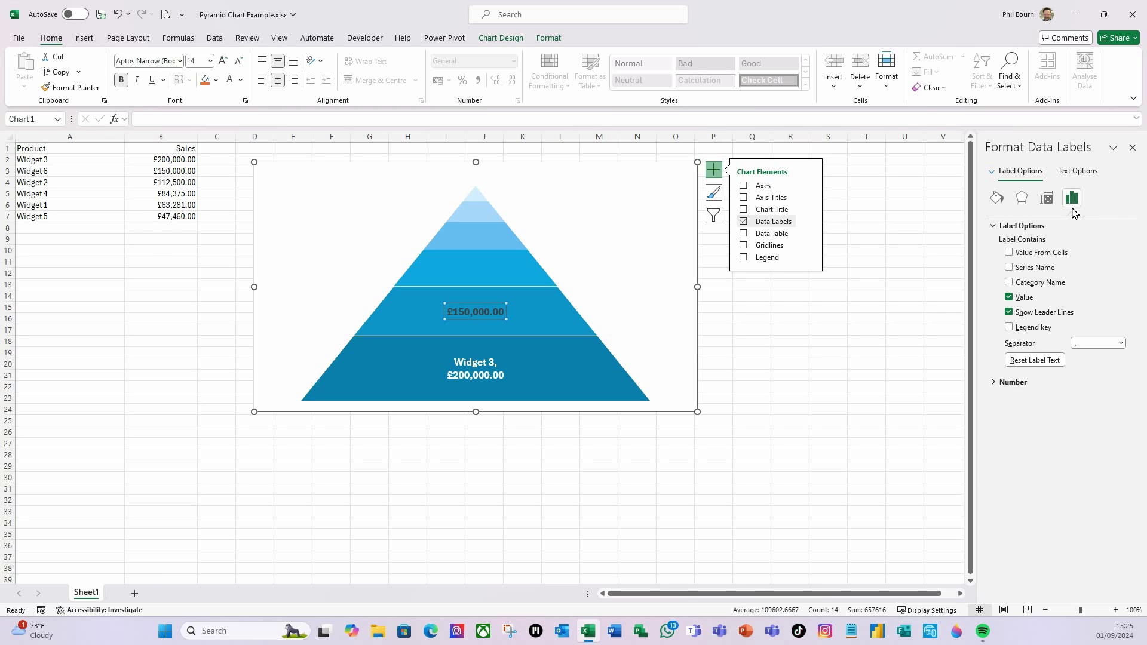
{"action": "left_click", "coordinate": [1009, 267]}
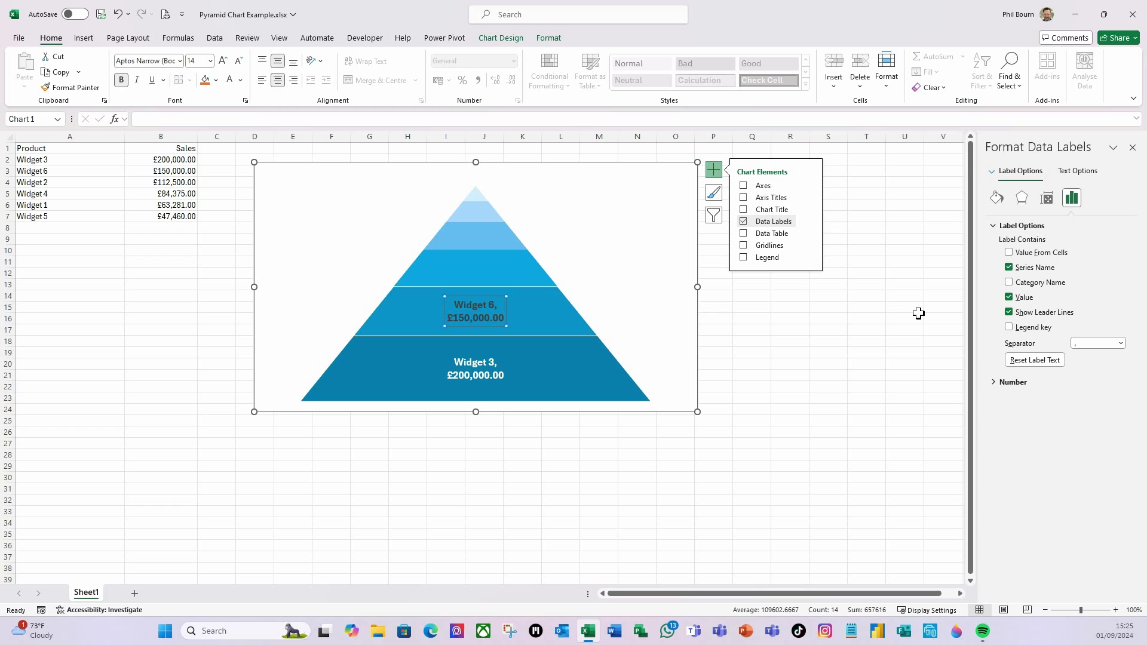
{"action": "left_click", "coordinate": [230, 80]}
{"action": "left_click", "coordinate": [494, 273]}
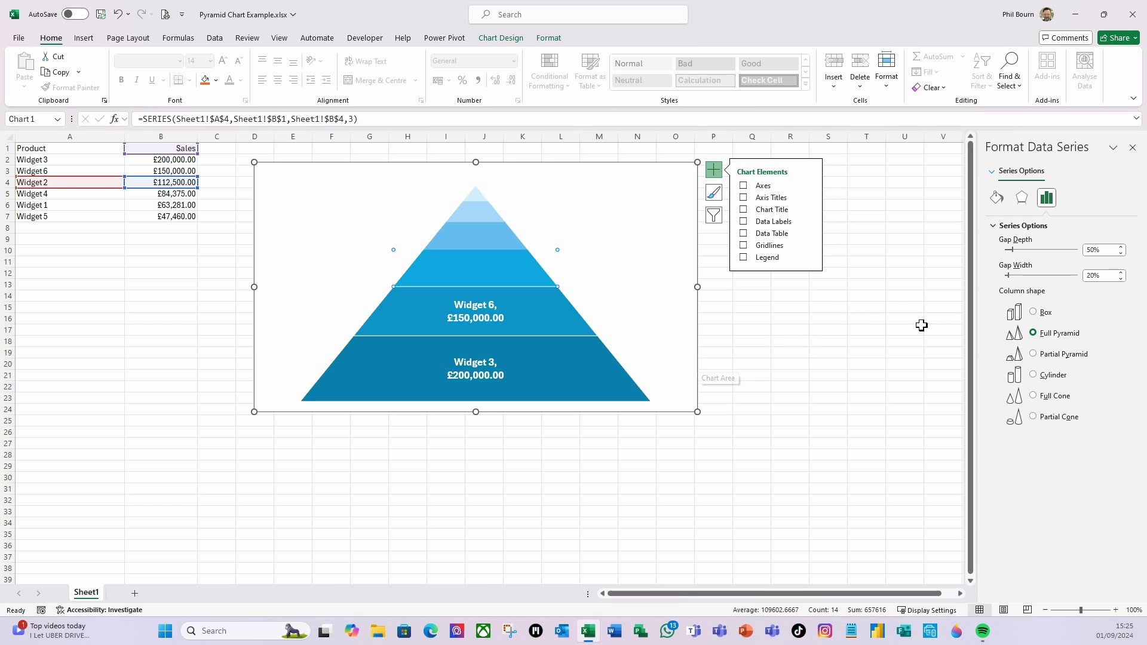
Give the Widget 2 layer a solid white border and add its data label
{"action": "left_click", "coordinate": [997, 198]}
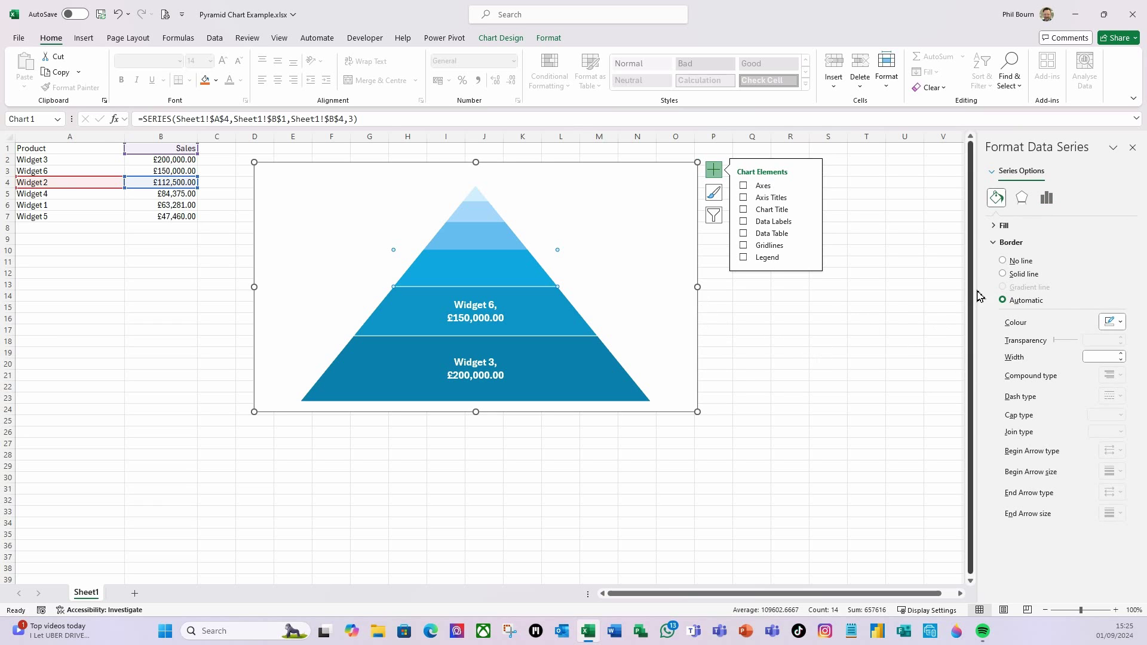
{"action": "left_click", "coordinate": [1004, 273]}
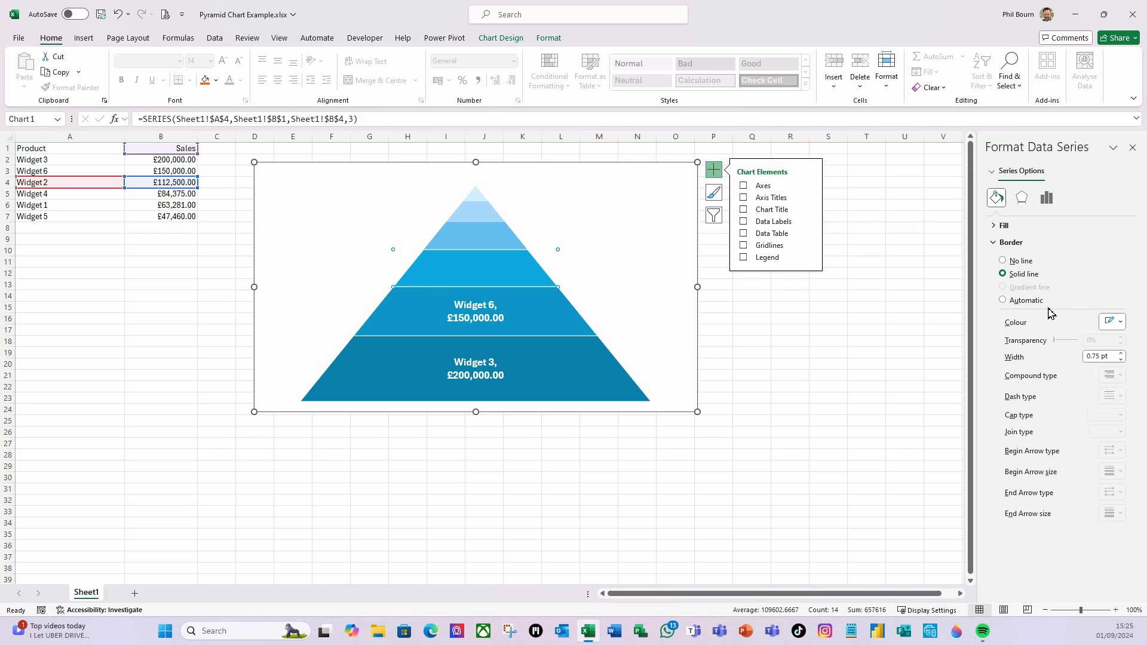
{"action": "left_click", "coordinate": [744, 221]}
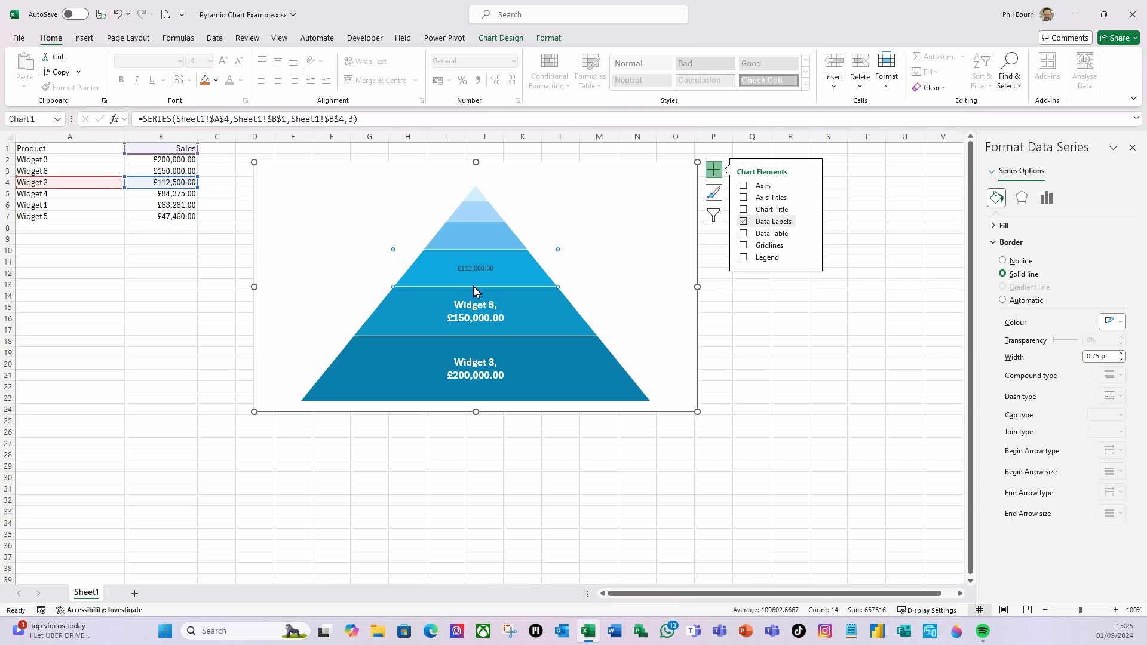
Make the label bold 14 pt, reading 'Widget 2, £112,500.00'
{"action": "left_click", "coordinate": [474, 268]}
{"action": "left_click", "coordinate": [121, 79]}
{"action": "left_click", "coordinate": [210, 61]}
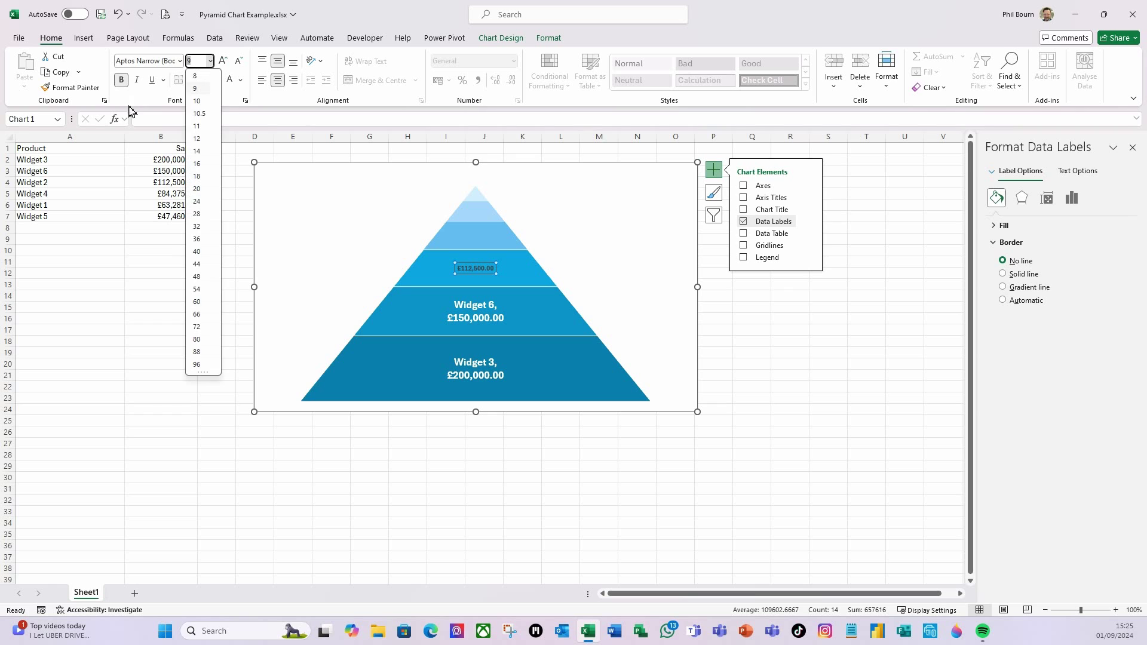
{"action": "left_click", "coordinate": [198, 151]}
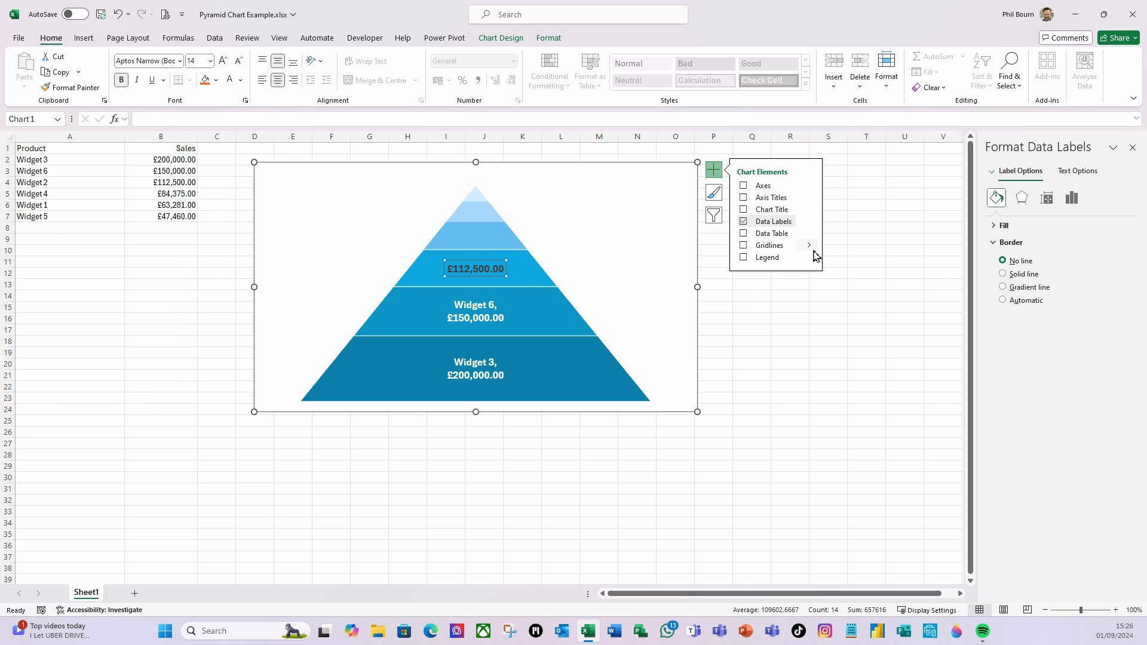
{"action": "left_click", "coordinate": [1072, 199]}
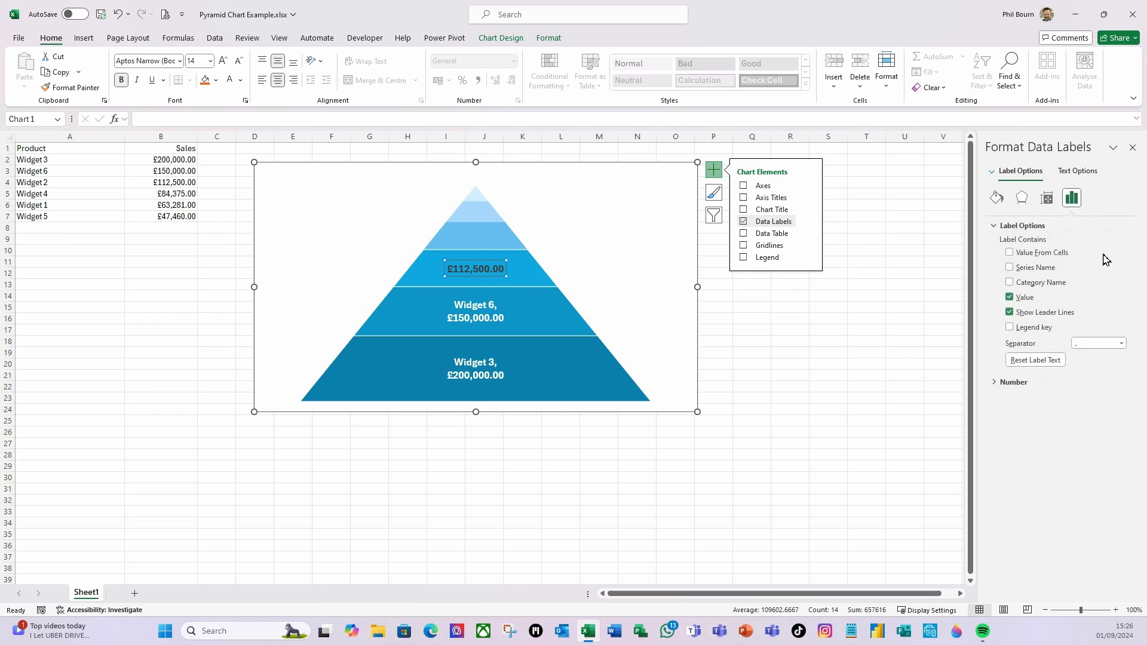
{"action": "left_click", "coordinate": [1009, 267]}
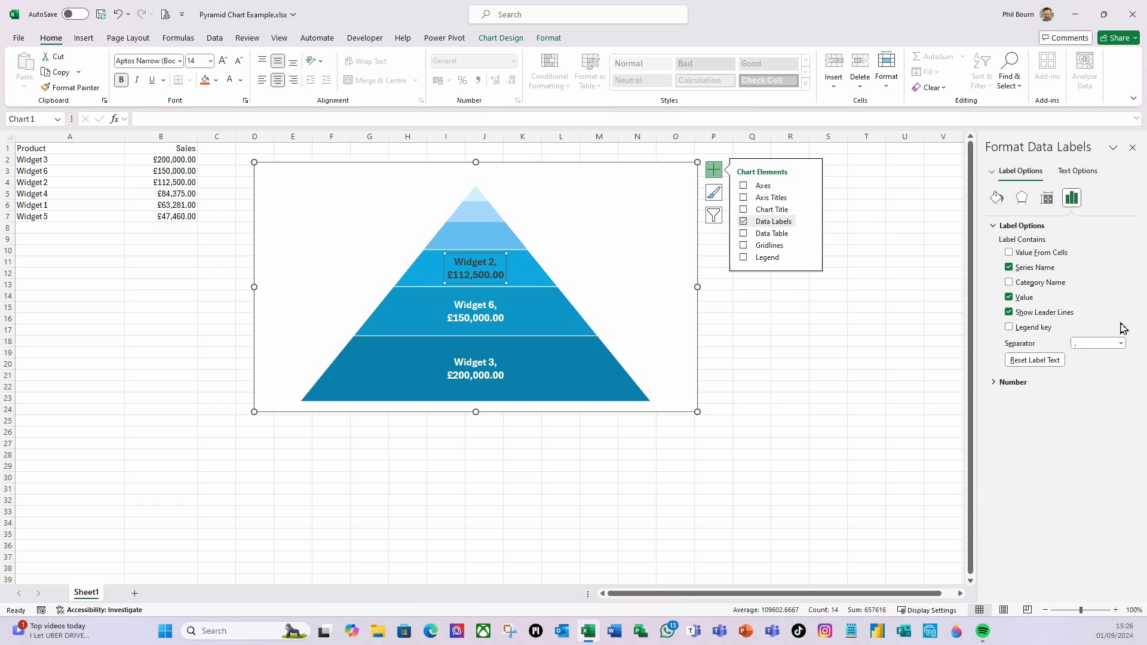
Give the Widget 4 layer a solid white border and add its data label
{"action": "left_click", "coordinate": [504, 242]}
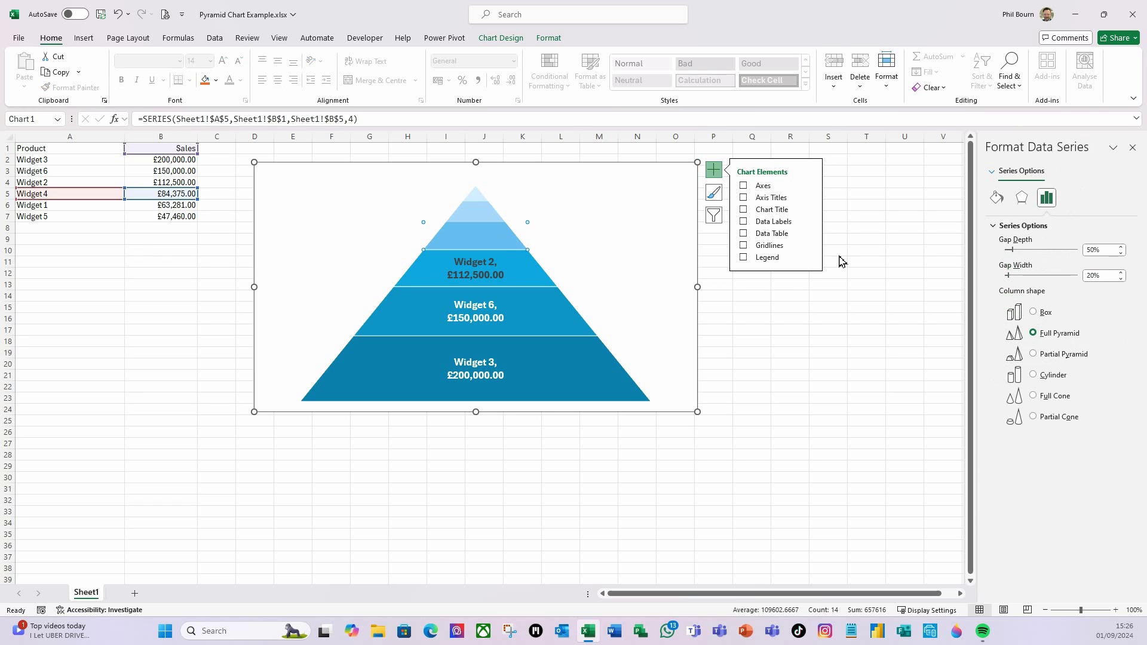
{"action": "left_click", "coordinate": [997, 198]}
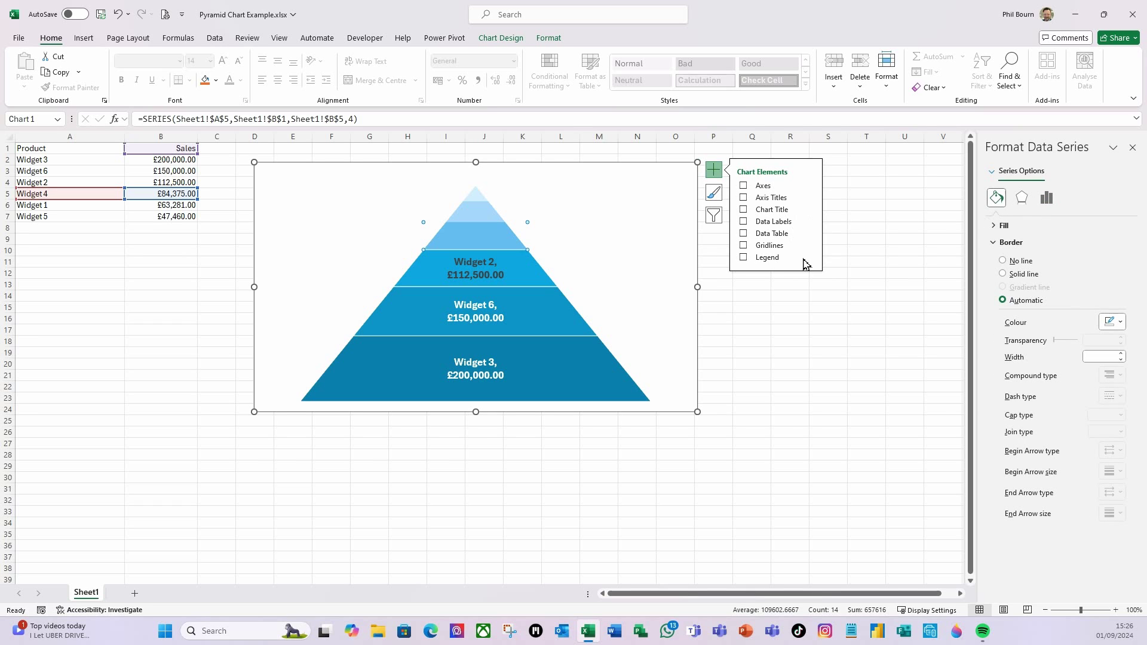
{"action": "left_click", "coordinate": [1023, 275]}
{"action": "left_click", "coordinate": [744, 222]}
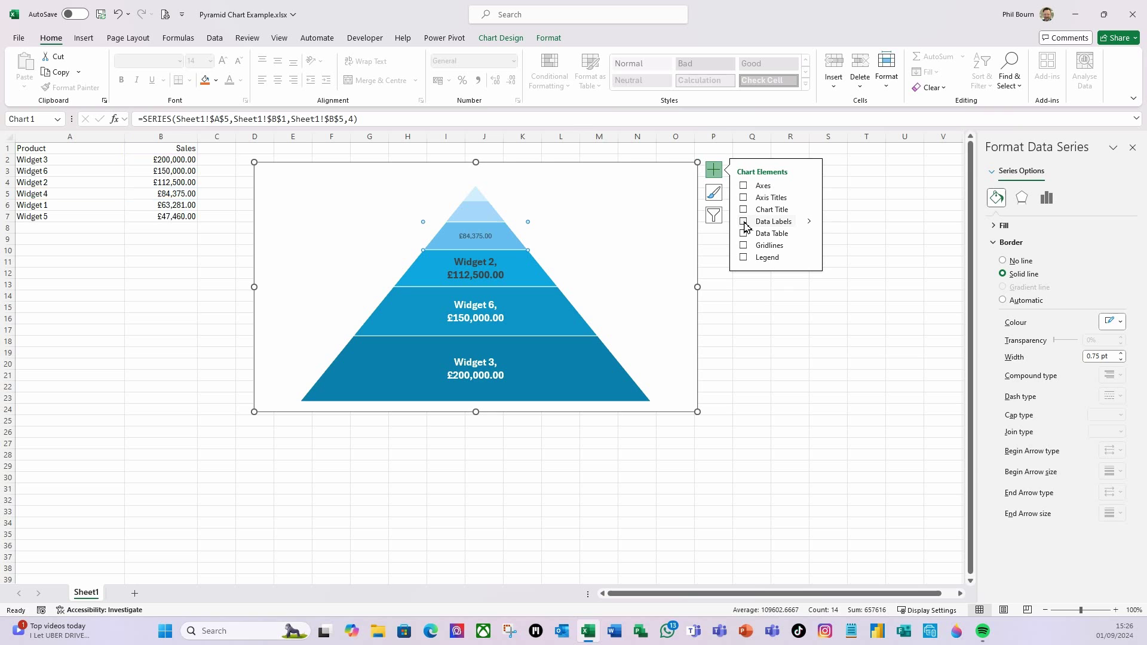
Make the label bold 14 pt, reading 'Widget 4, £84,375.00'
{"action": "left_click", "coordinate": [481, 237]}
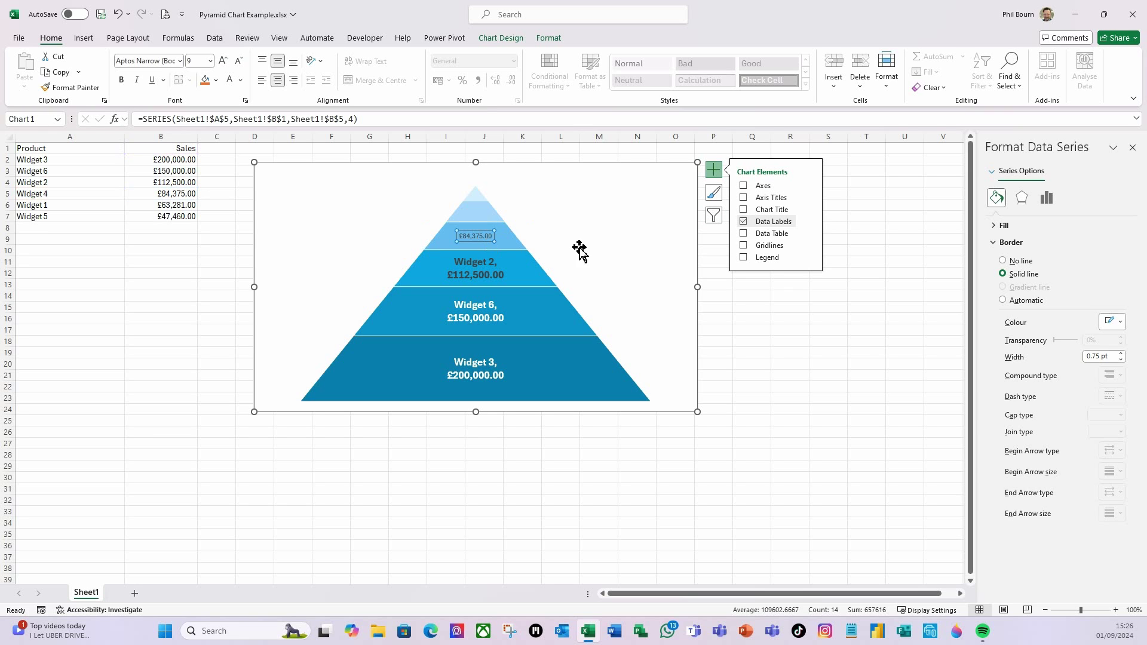
{"action": "left_click", "coordinate": [123, 79]}
{"action": "left_click", "coordinate": [211, 61]}
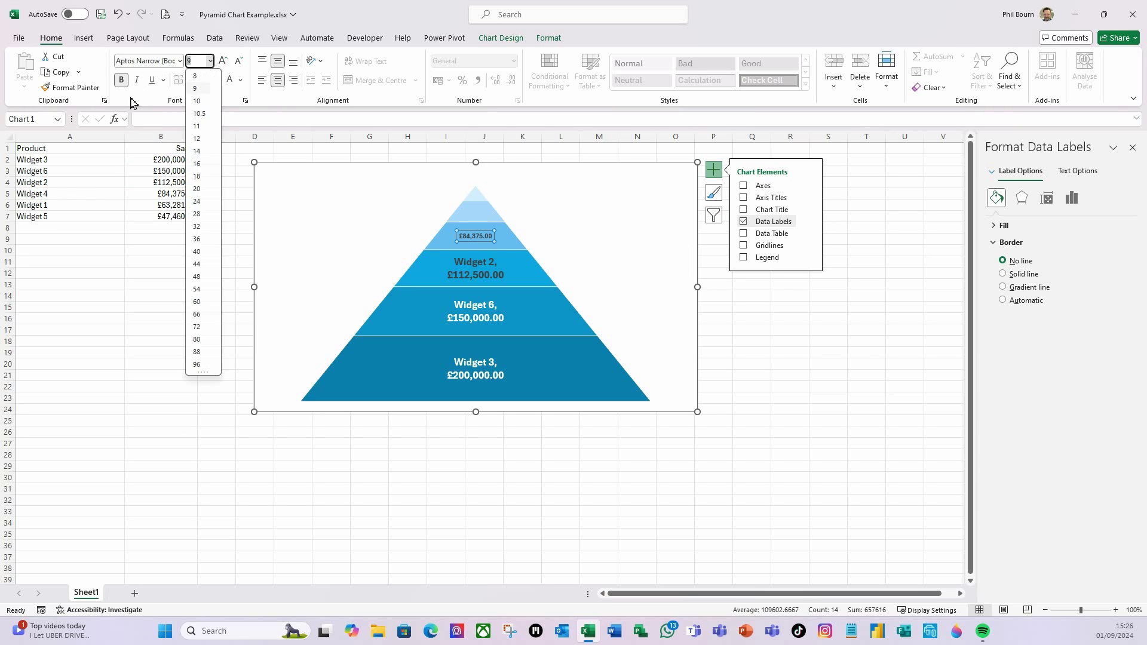
{"action": "left_click", "coordinate": [200, 151]}
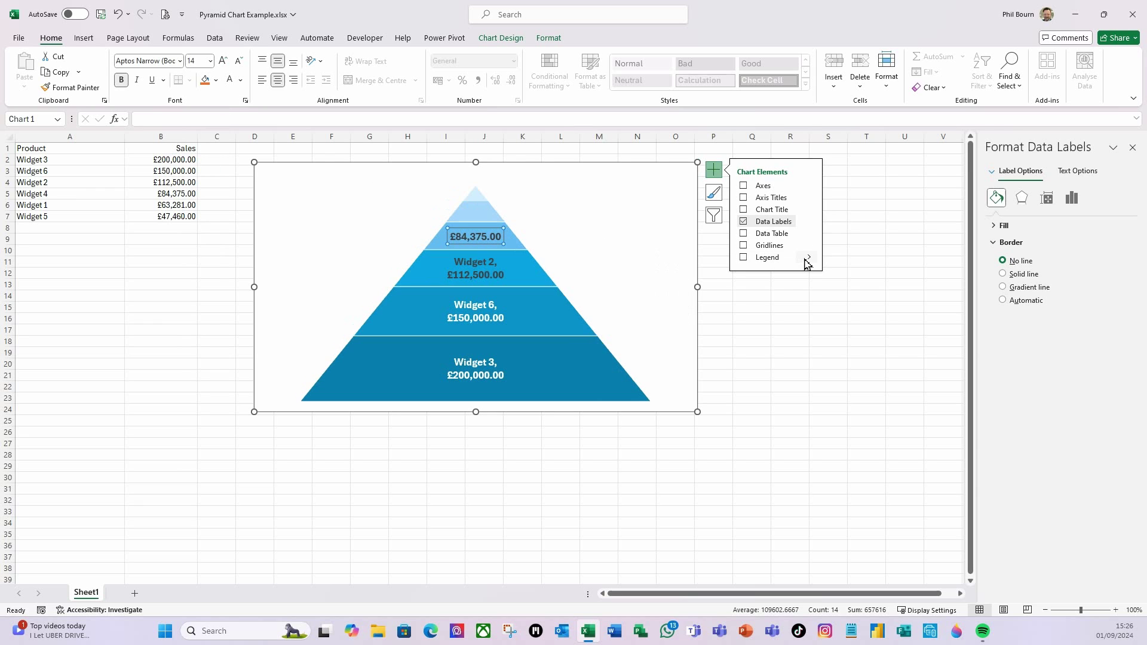
{"action": "left_click", "coordinate": [1071, 198]}
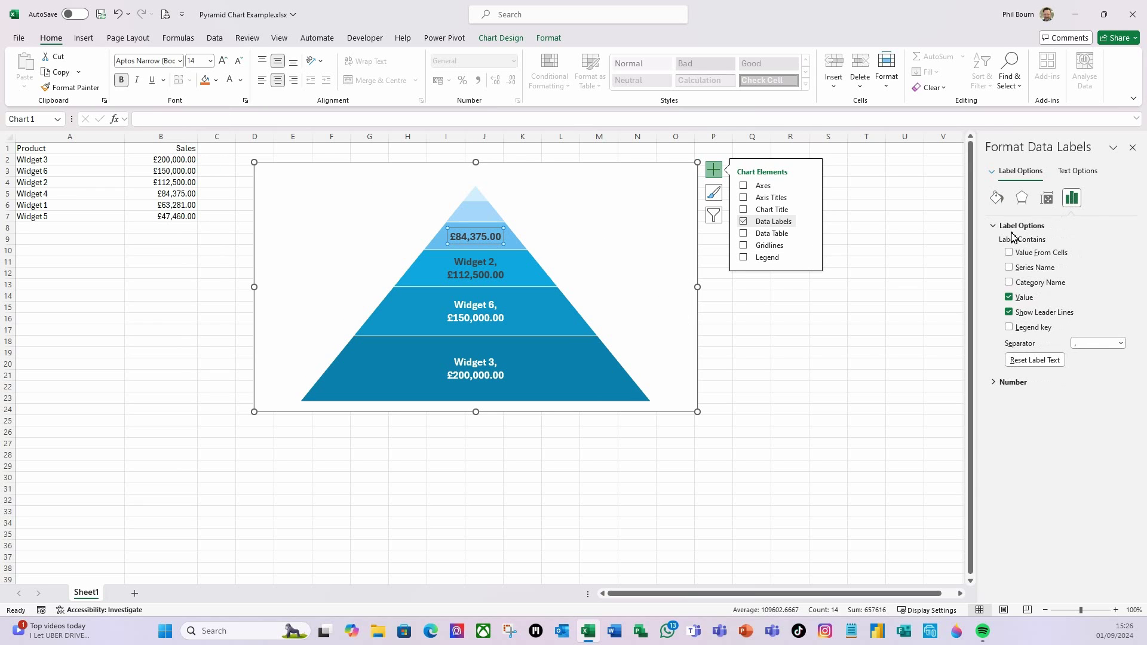
{"action": "left_click", "coordinate": [1010, 268]}
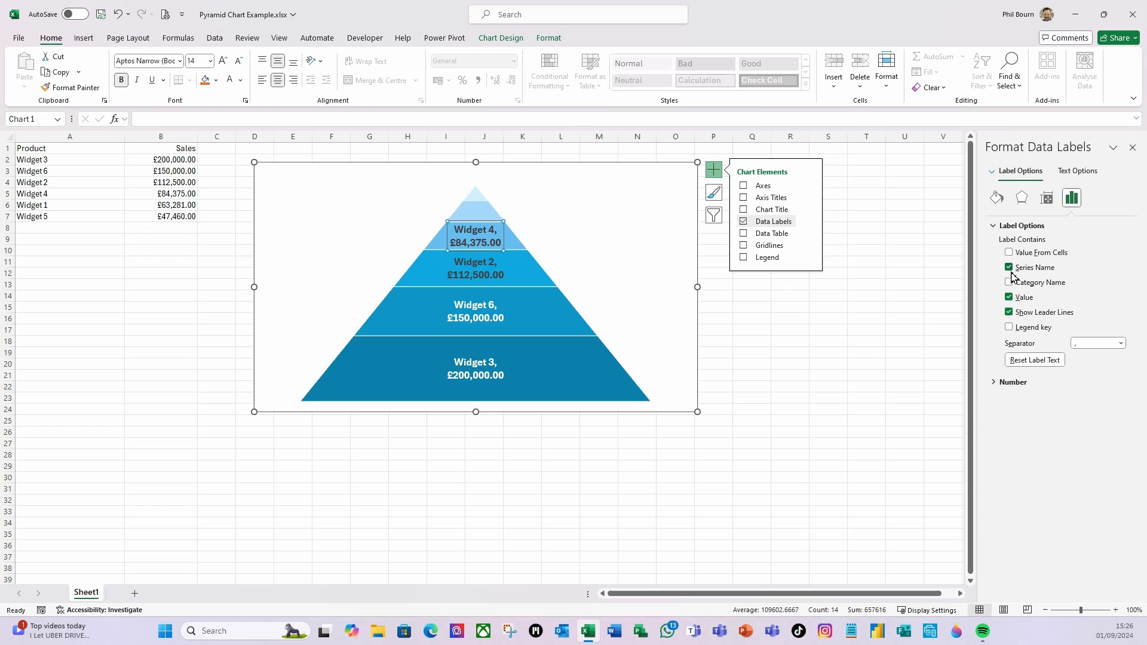
{"action": "left_click", "coordinate": [481, 212]}
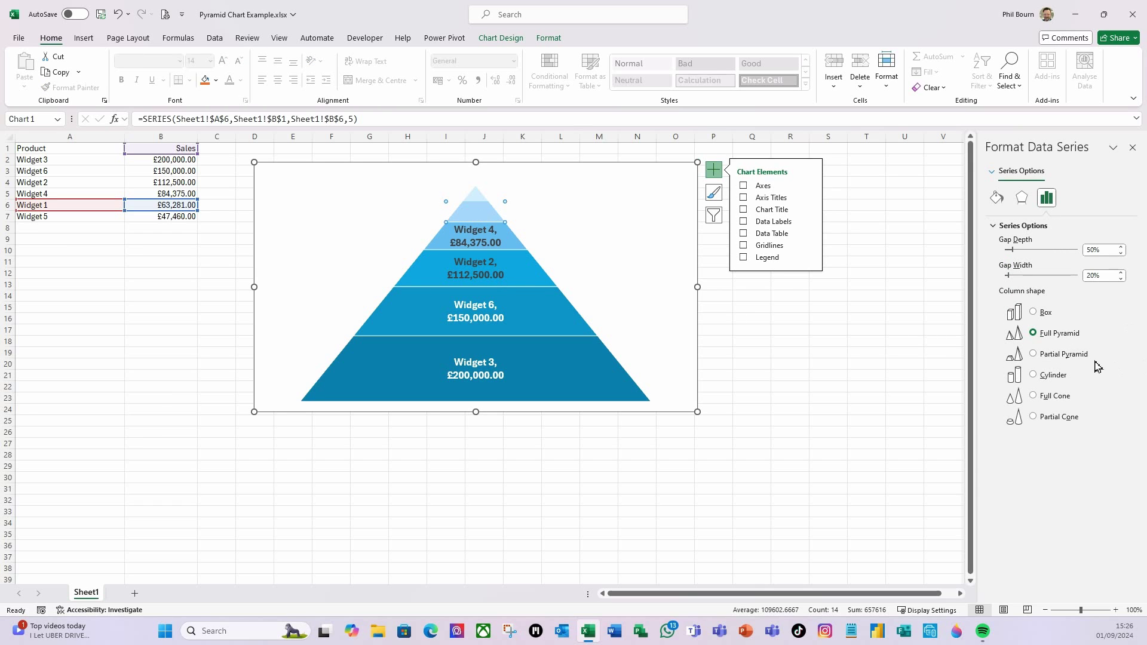
Give the Widget 1 layer a solid white border and add its data label
{"action": "left_click", "coordinate": [997, 198]}
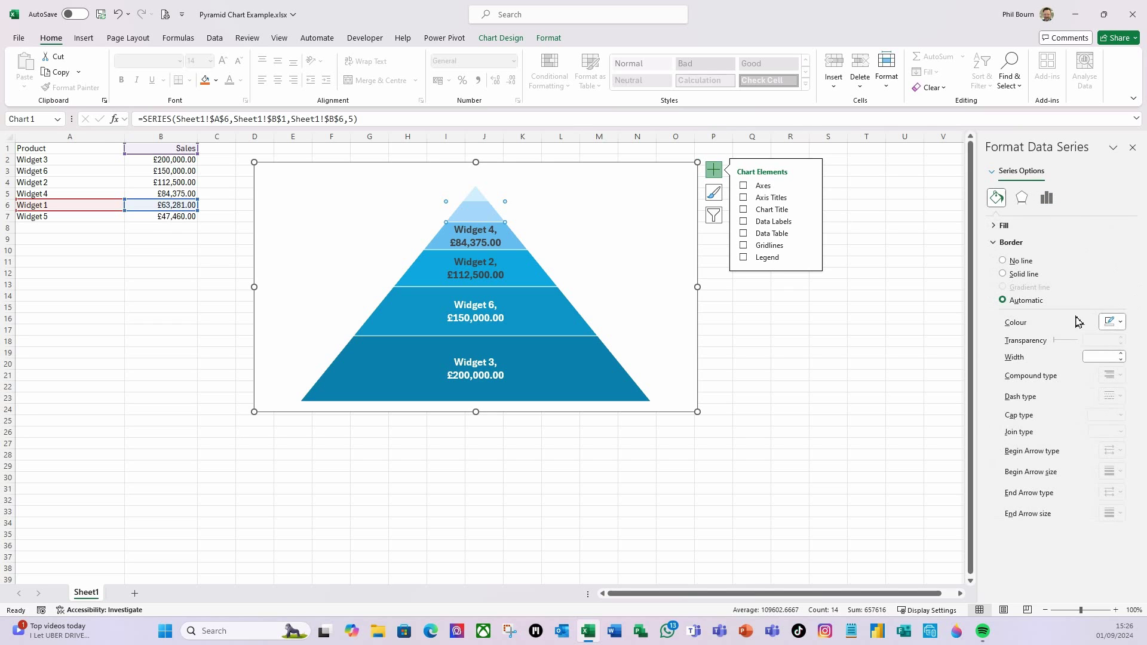
{"action": "left_click", "coordinate": [1006, 275]}
{"action": "left_click", "coordinate": [743, 221]}
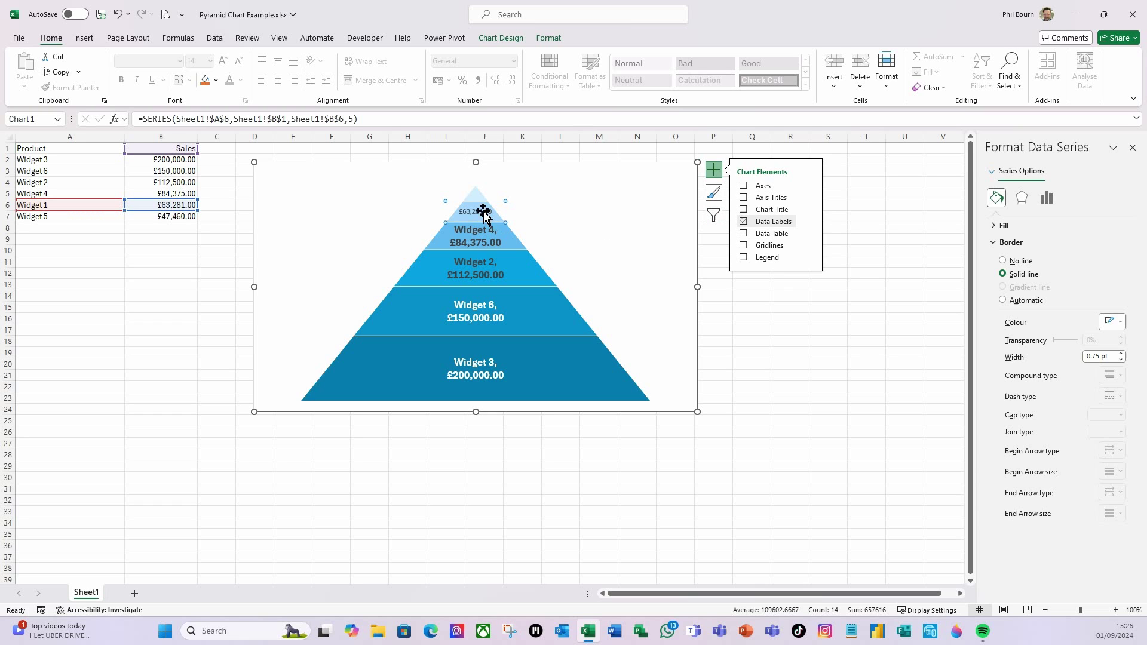
Make the 'Widget 1, £63,281.00' label bold 14 pt and move it outside left
{"action": "left_click", "coordinate": [482, 210]}
{"action": "left_click", "coordinate": [120, 81]}
{"action": "left_click", "coordinate": [210, 61]}
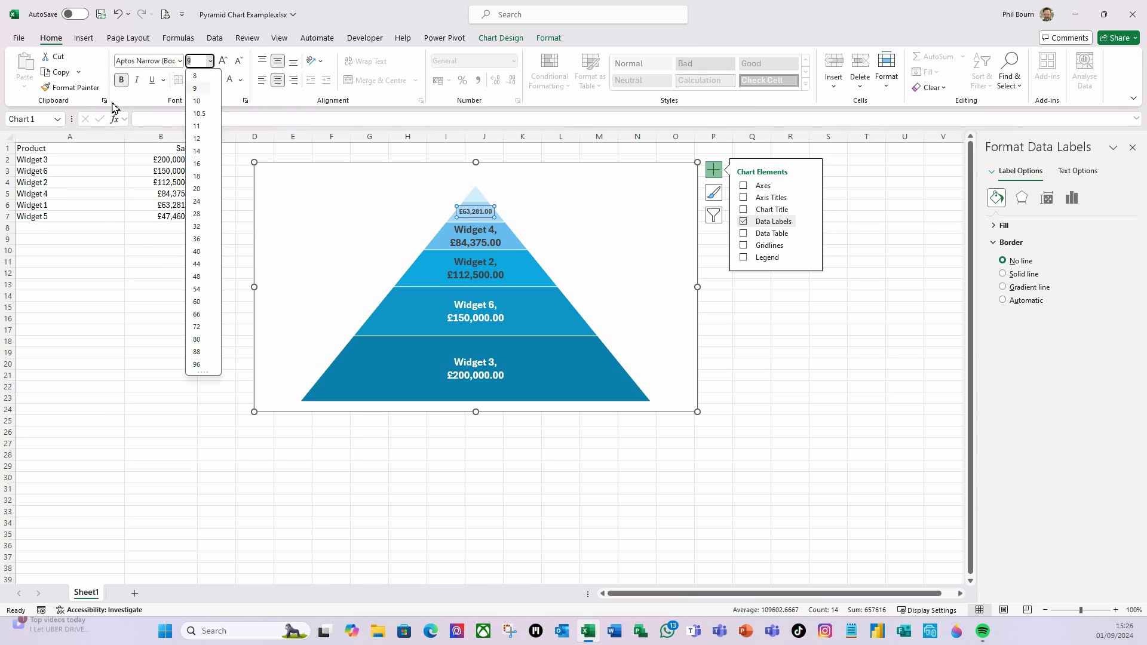
{"action": "left_click", "coordinate": [199, 152]}
{"action": "left_click", "coordinate": [1072, 197]}
{"action": "left_click", "coordinate": [1009, 268]}
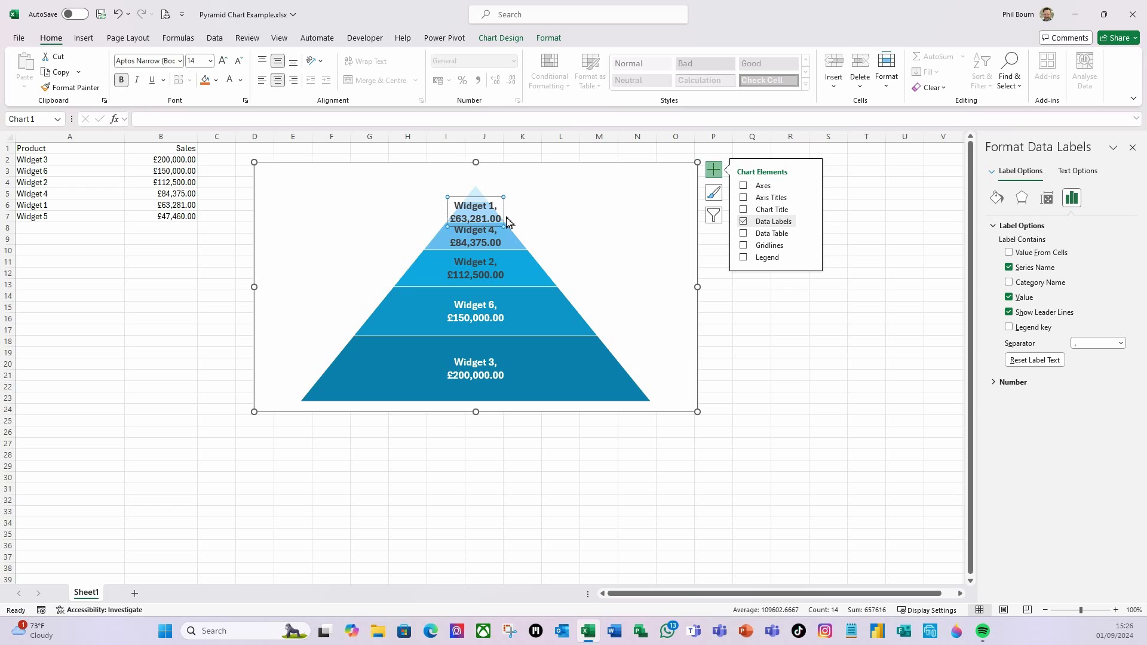
{"action": "left_click_drag", "start_coordinate": [466, 198], "coordinate": [392, 188]}
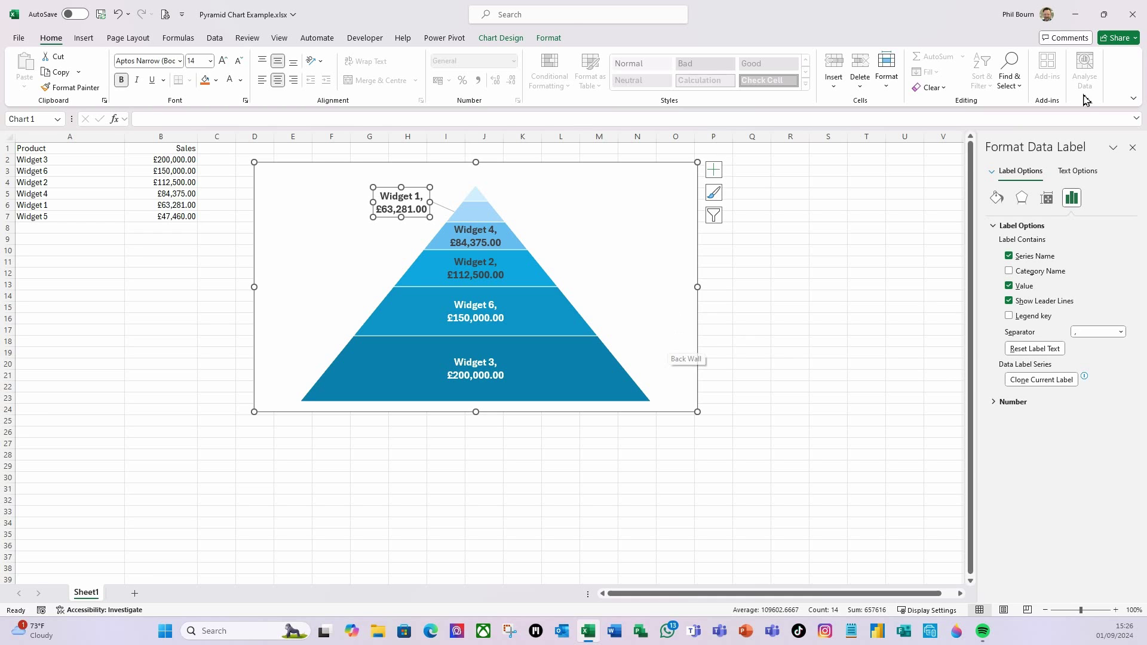
{"action": "left_click", "coordinate": [481, 200]}
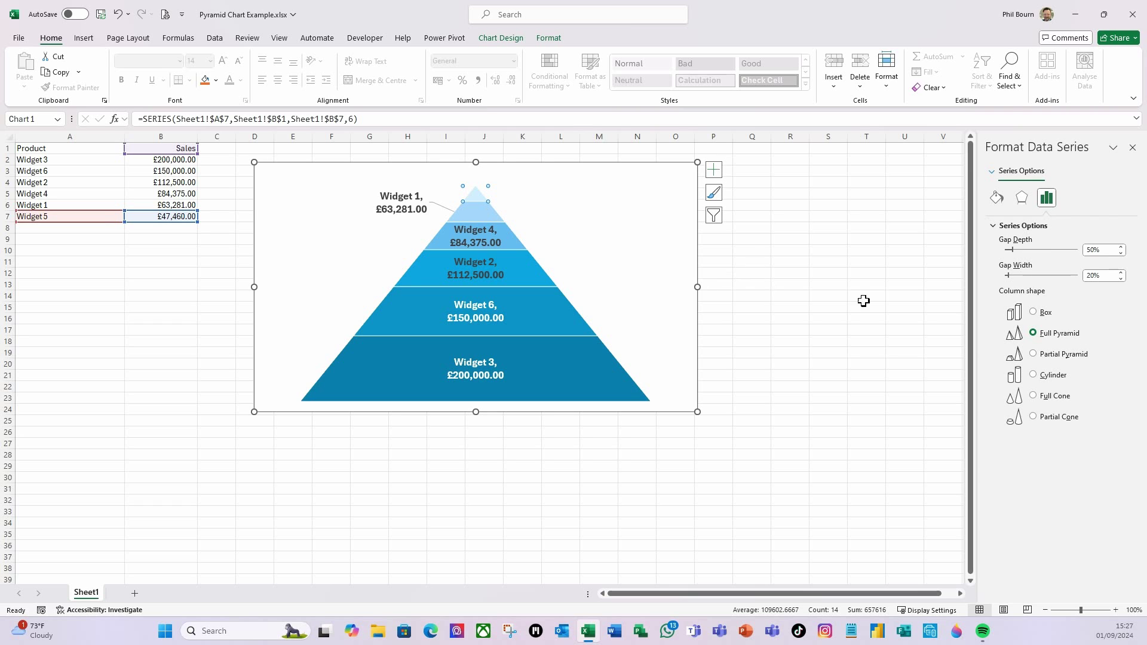
Give the Widget 5 tip a solid white border and add its data label
{"action": "left_click", "coordinate": [995, 203]}
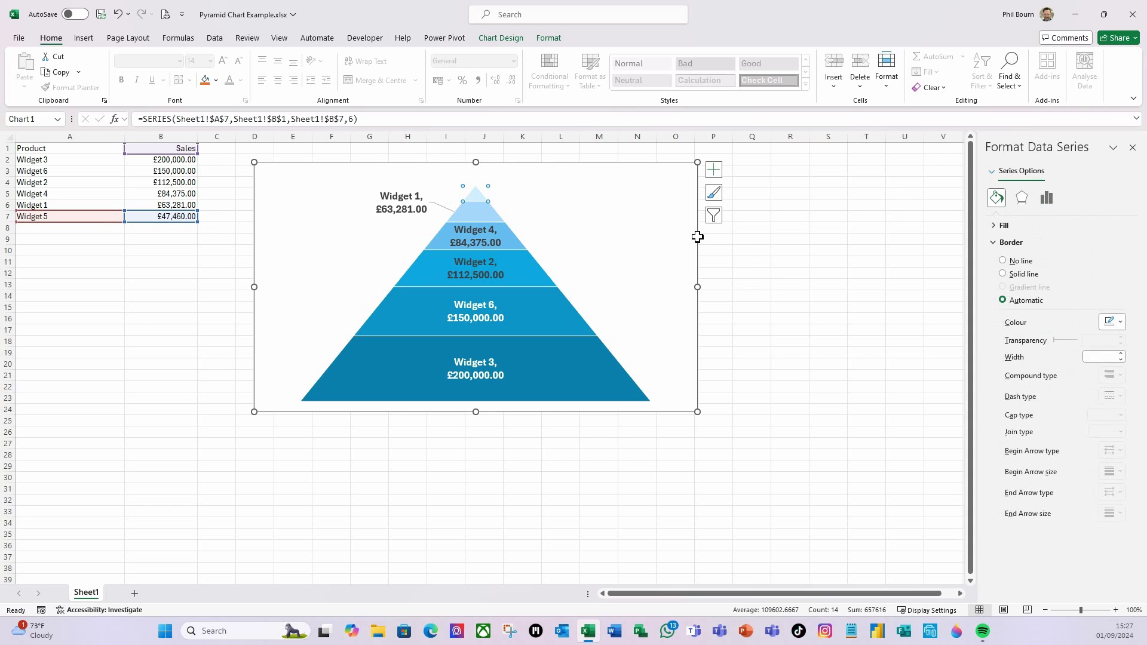
{"action": "left_click", "coordinate": [1024, 275]}
{"action": "left_click", "coordinate": [713, 170]}
{"action": "left_click", "coordinate": [745, 224]}
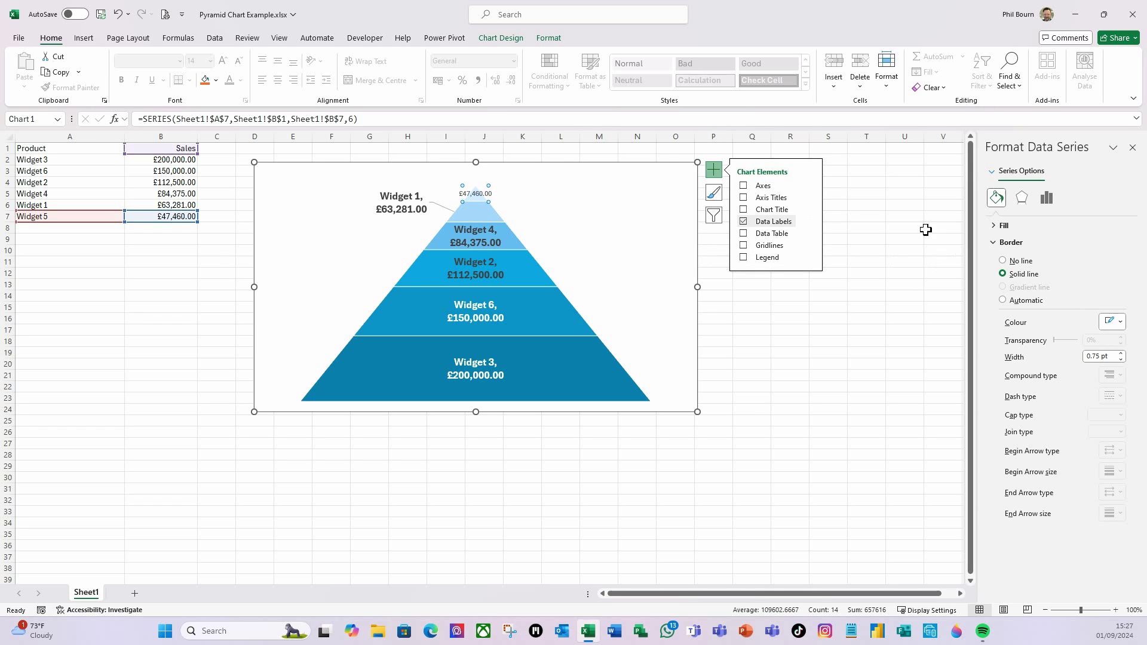
Make the 'Widget 5, £47,460.00' label bold 14 pt and move it outside upper right
{"action": "left_click", "coordinate": [476, 194]}
{"action": "left_click", "coordinate": [123, 82]}
{"action": "left_click", "coordinate": [210, 61]}
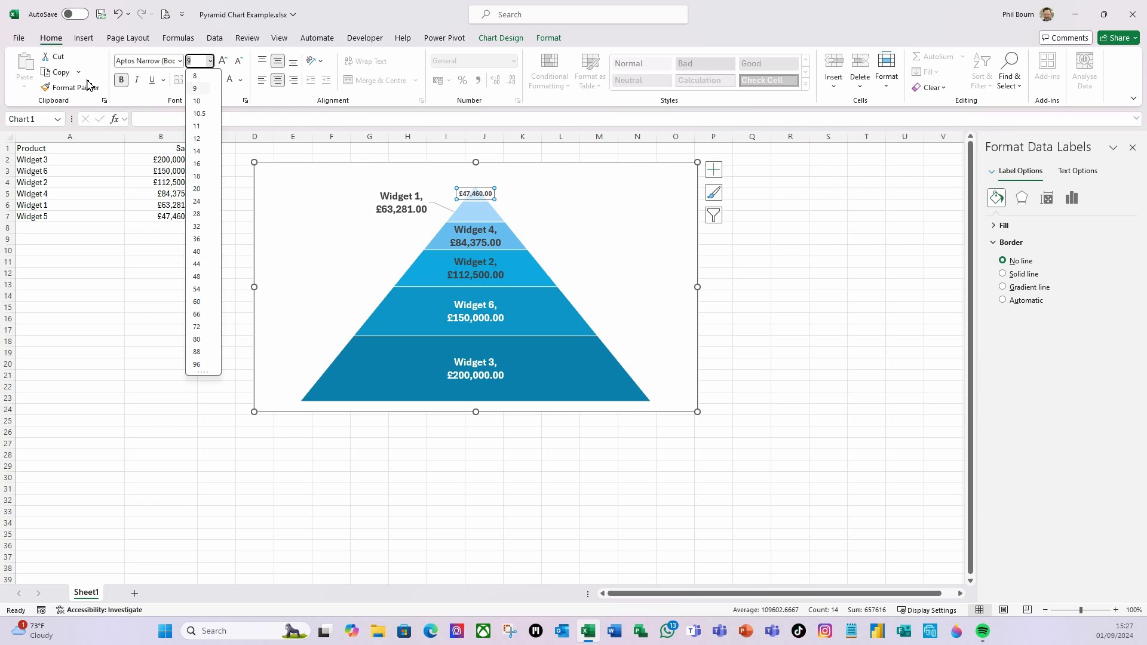
{"action": "left_click", "coordinate": [196, 150]}
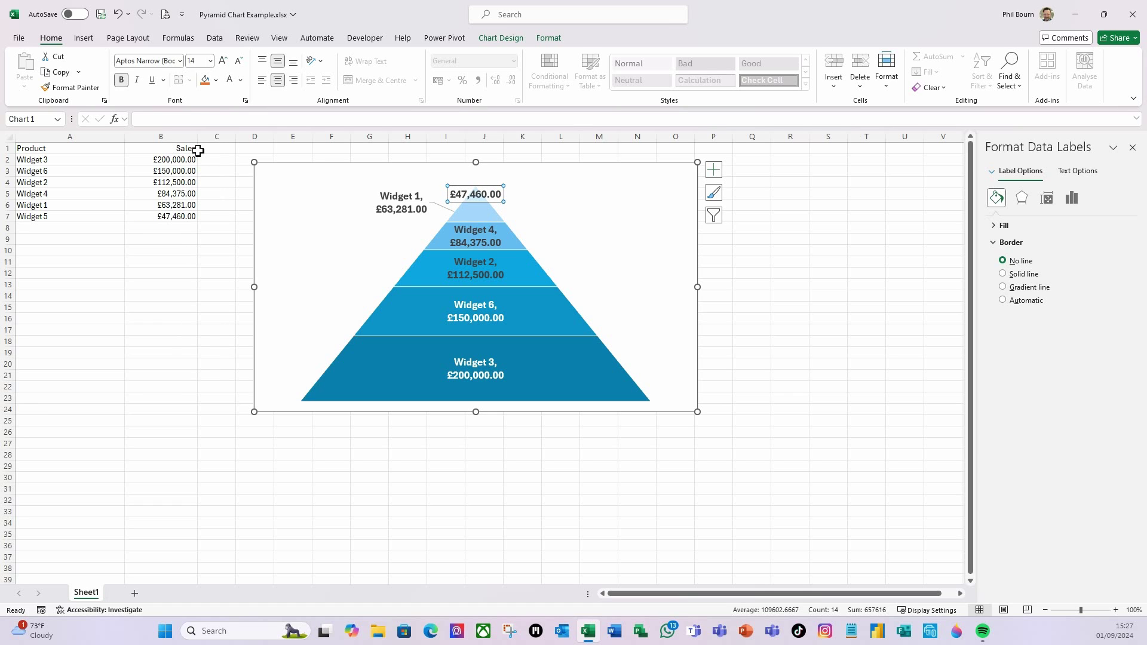
{"action": "left_click", "coordinate": [1074, 202]}
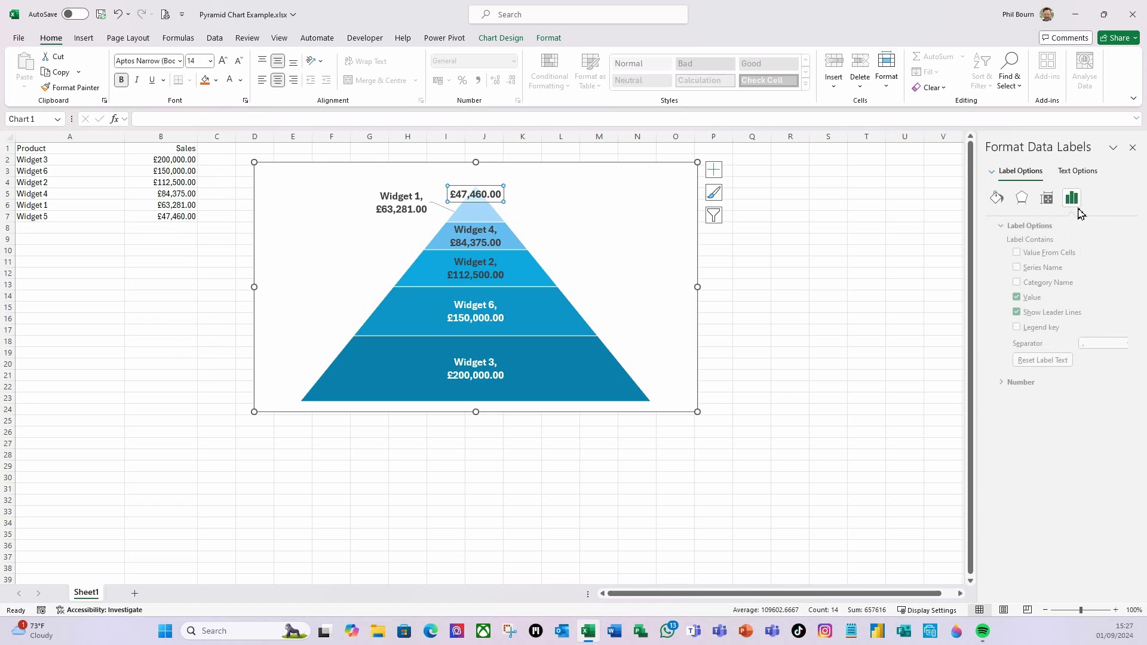
{"action": "left_click", "coordinate": [1009, 267]}
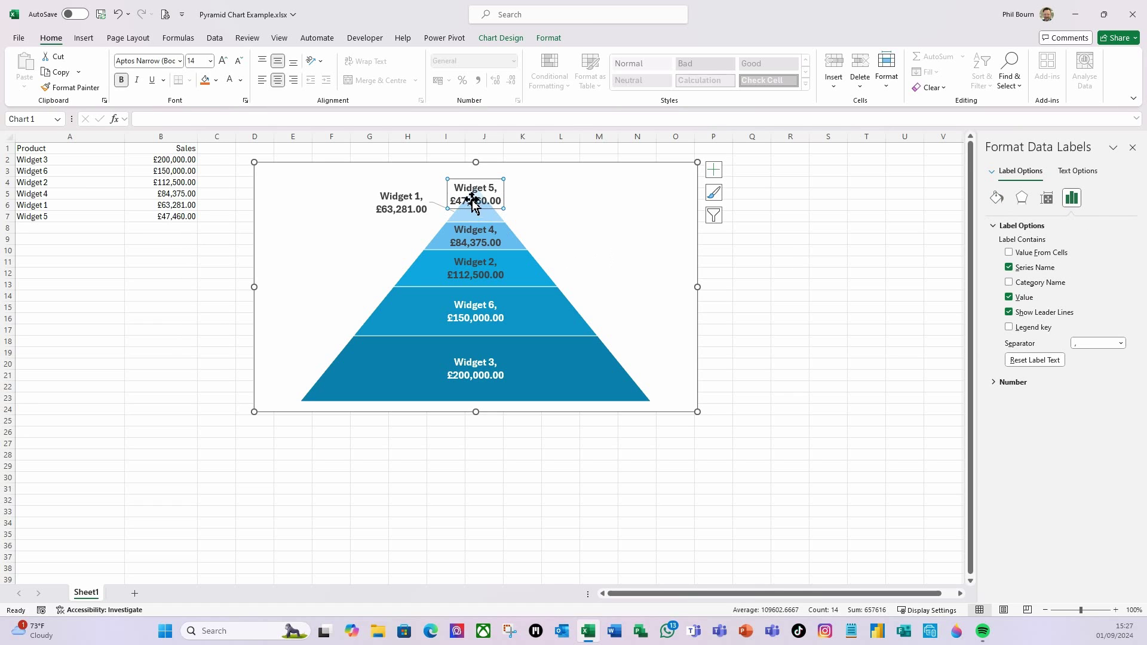
{"action": "left_click_drag", "start_coordinate": [496, 209], "coordinate": [573, 198]}
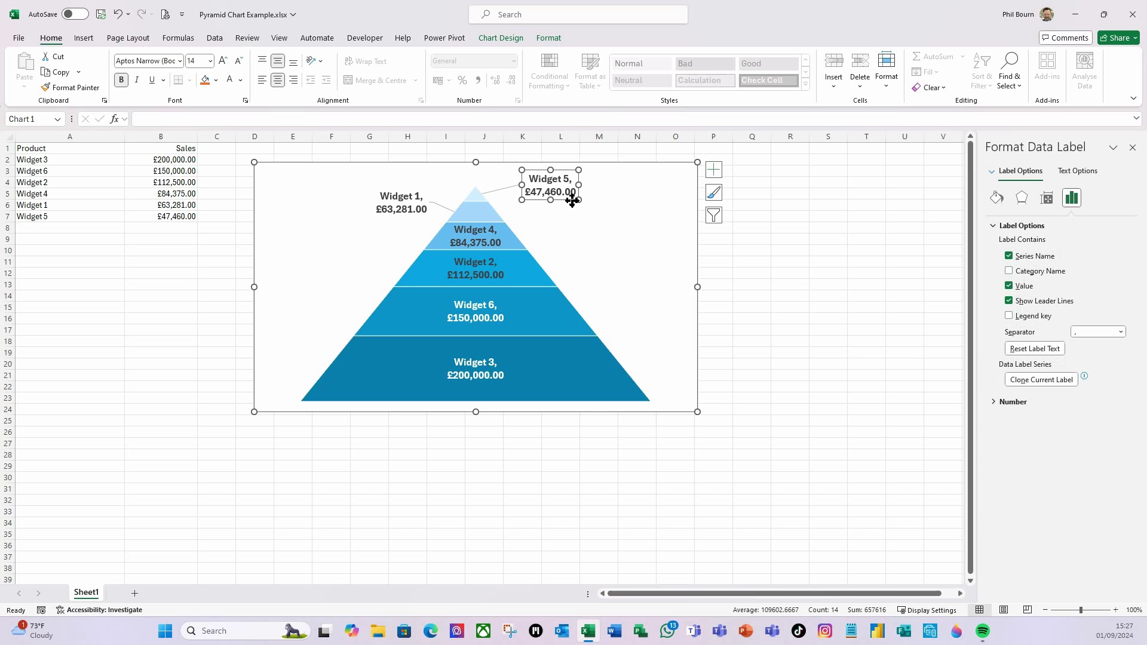
{"action": "left_click", "coordinate": [791, 297]}
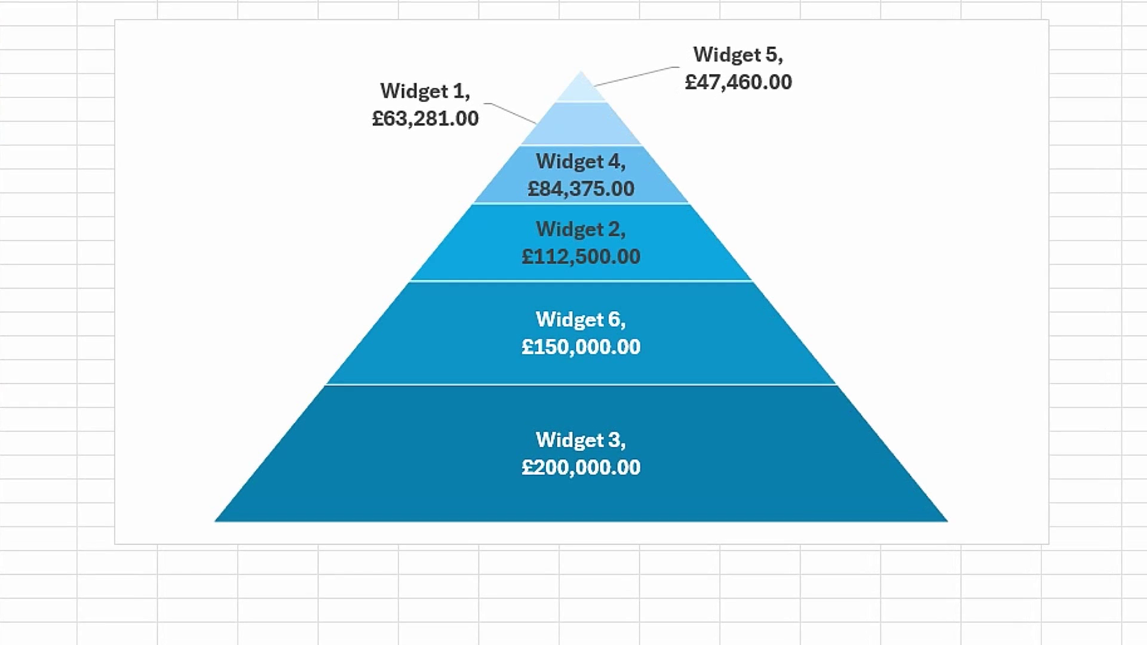